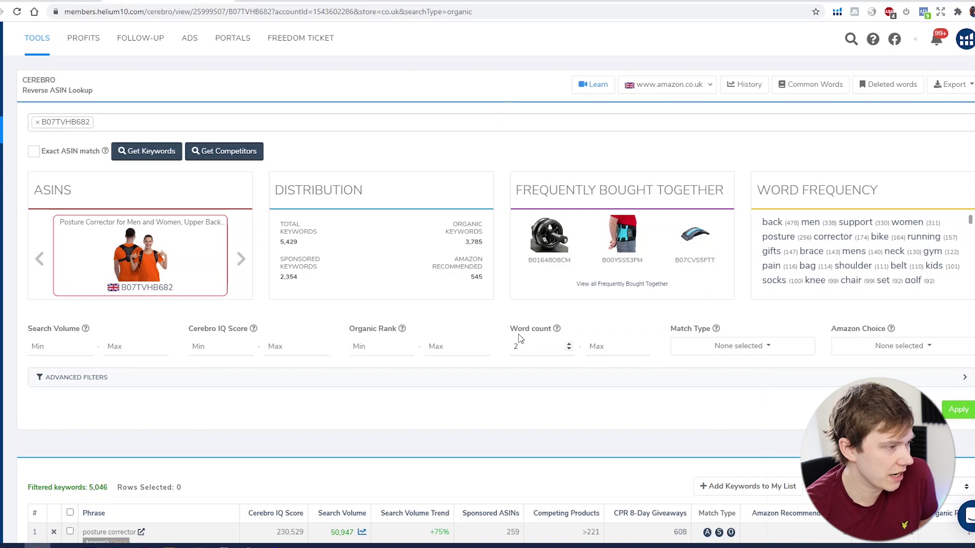
# - Set the minimum word count filter to 3
pyautogui.click(536, 349)
pyautogui.write('2')
pyautogui.press('BackSpace')
pyautogui.write('3')
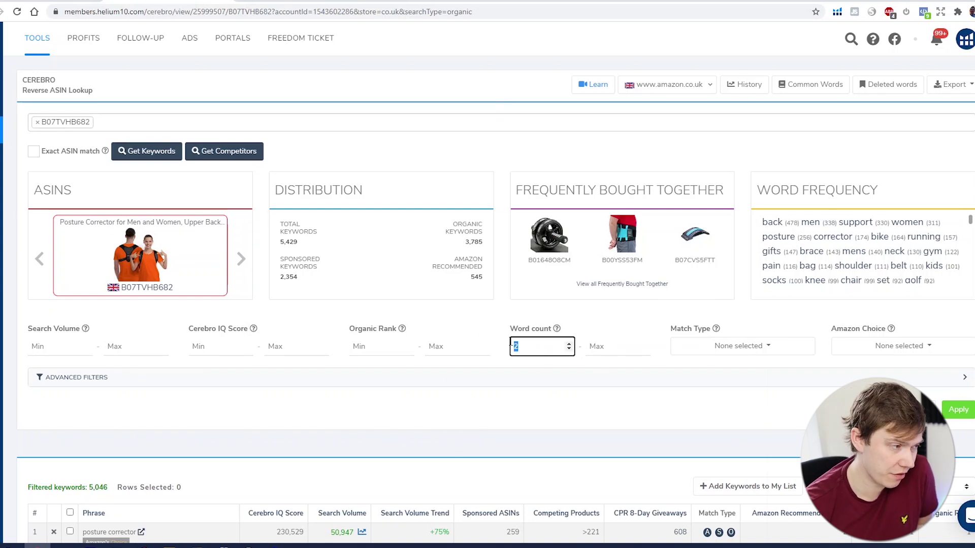
pyautogui.click(537, 434)
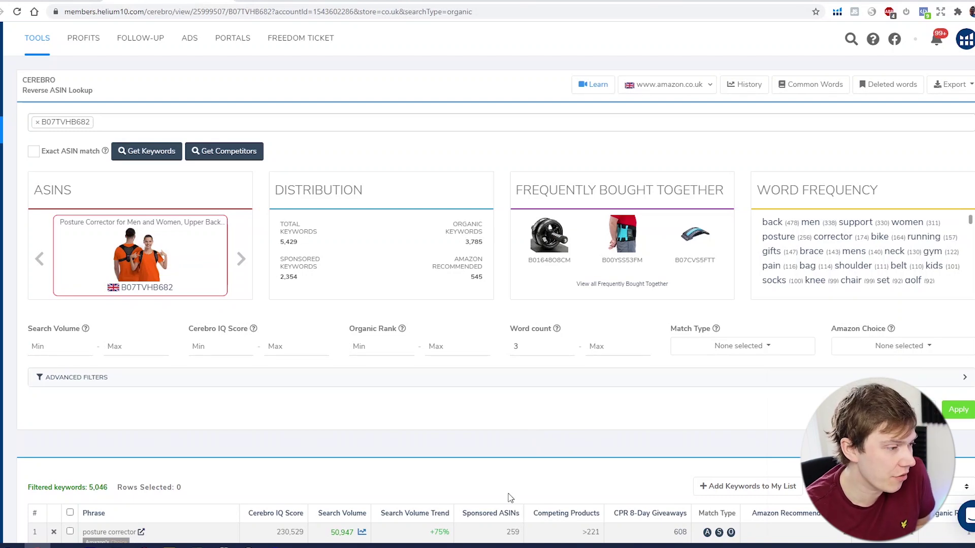
# - Set the match type filter to Organic and apply the filters to the keyword results
pyautogui.click(735, 350)
pyautogui.click(711, 367)
pyautogui.click(584, 414)
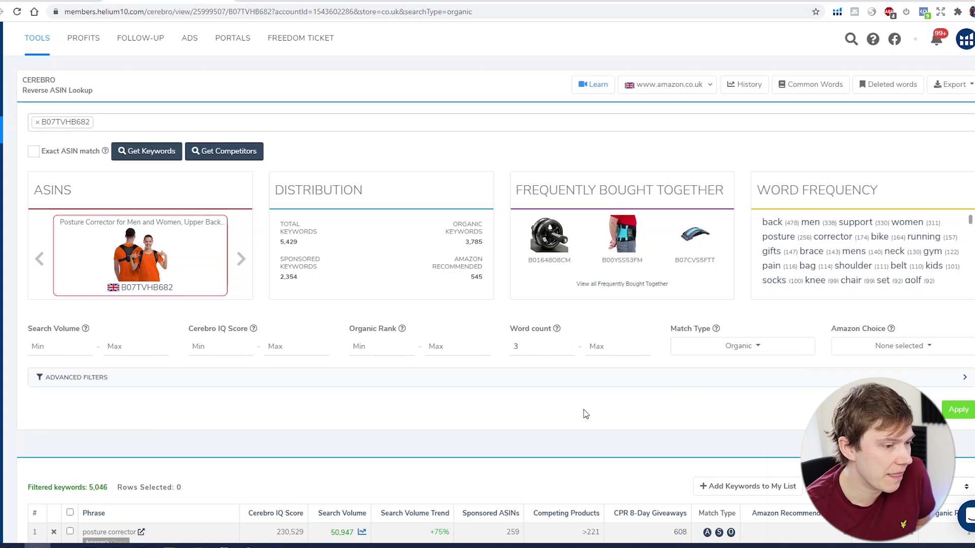
pyautogui.click(954, 410)
# - Sort the filtered keywords by search volume from high to low
pyautogui.scroll(-2, 847, 292)
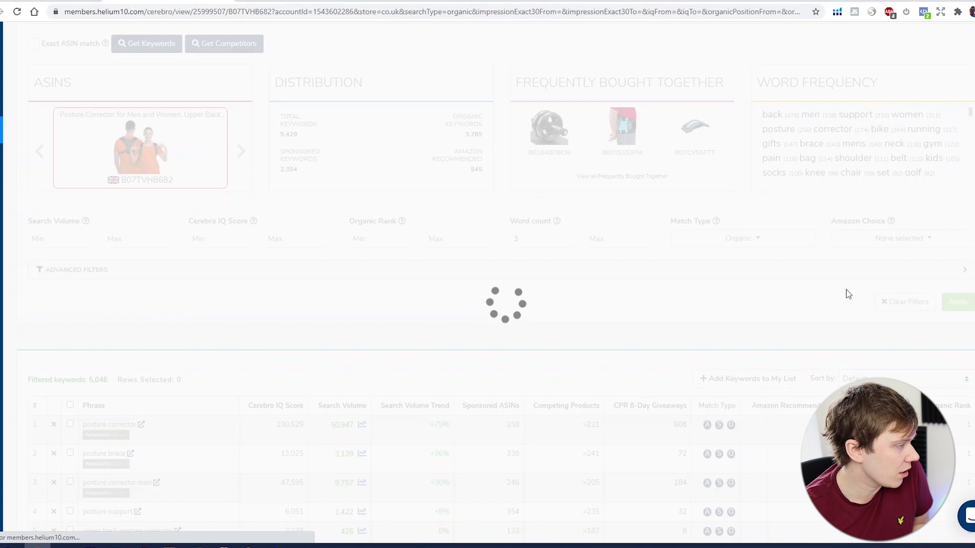
pyautogui.scroll(-1, 849, 294)
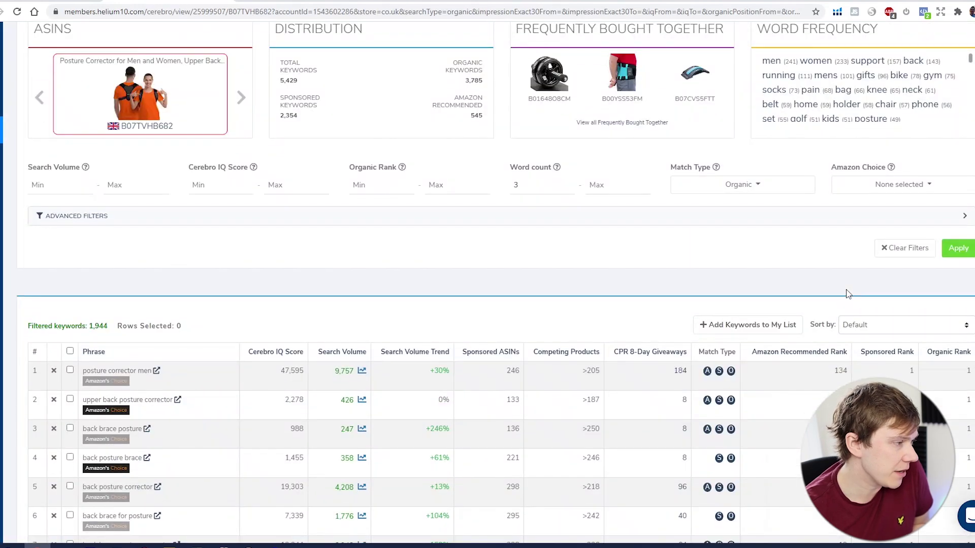
pyautogui.scroll(-1, 485, 316)
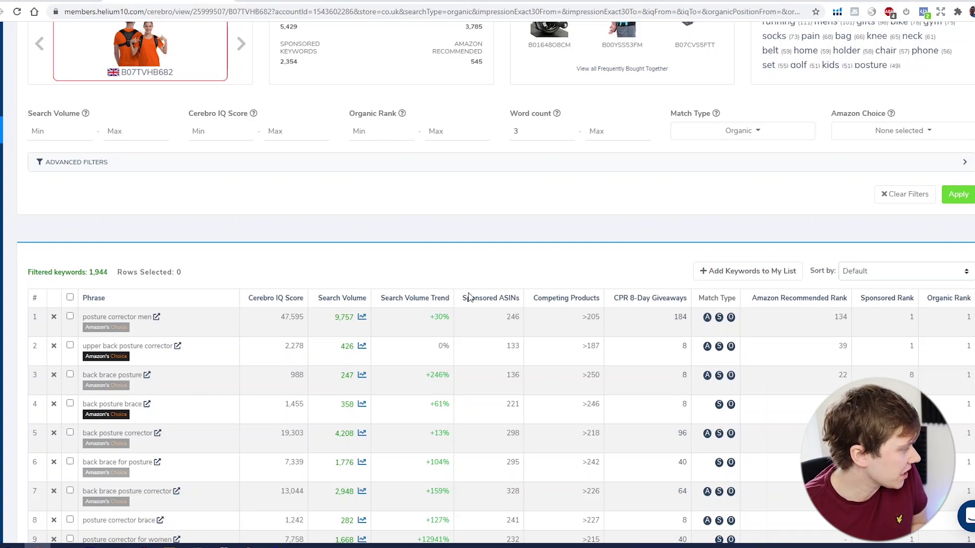
pyautogui.scroll(-1, 284, 282)
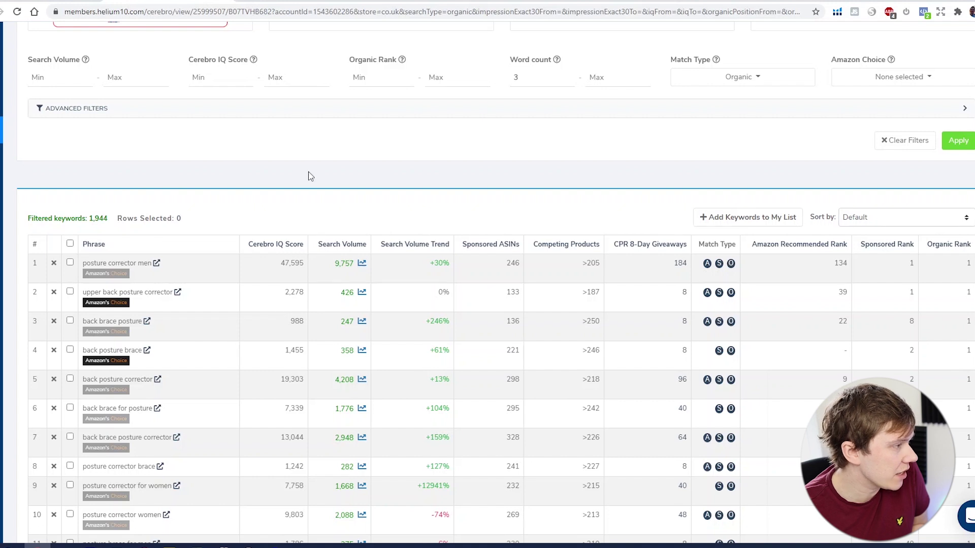
pyautogui.click(347, 245)
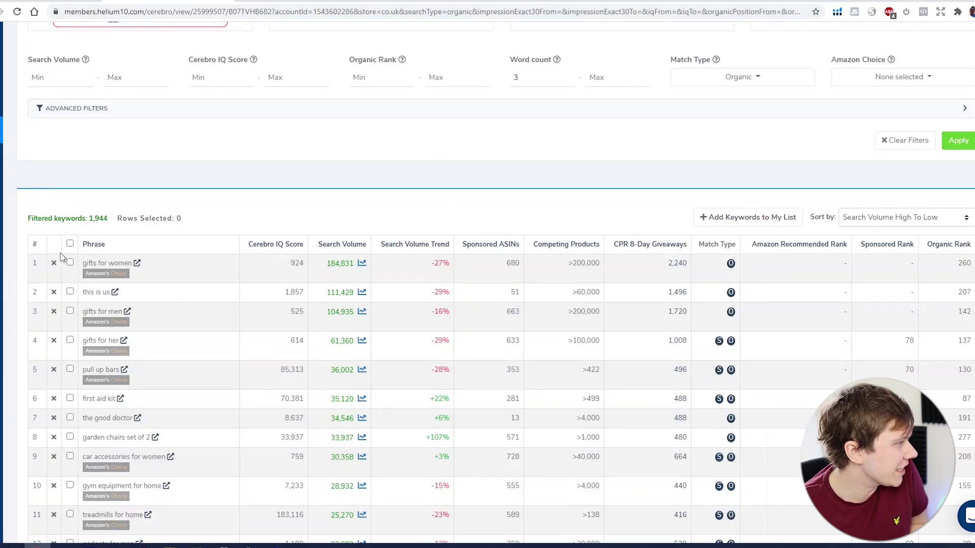
# - Limit the organic rank to between 1 and 30 and apply the filters
pyautogui.scroll(3, 385, 204)
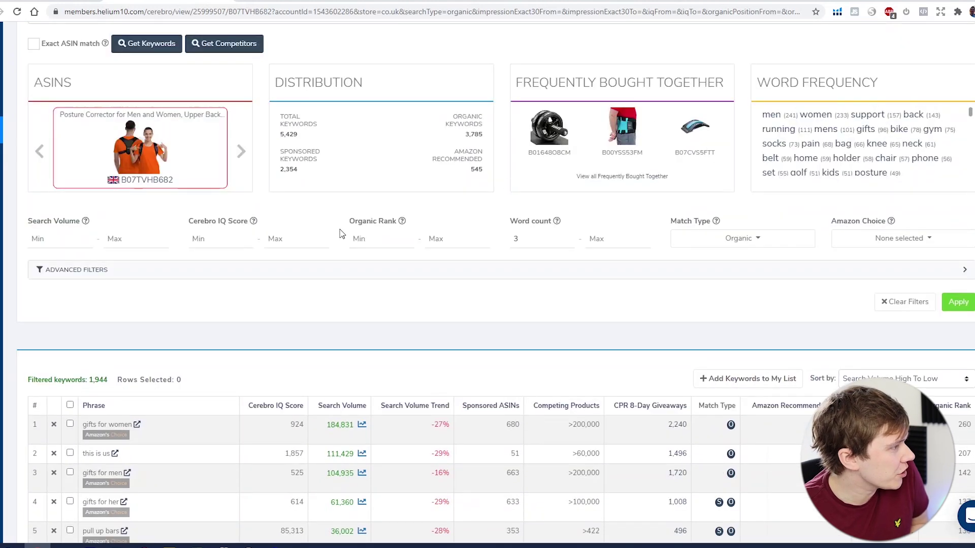
pyautogui.click(381, 242)
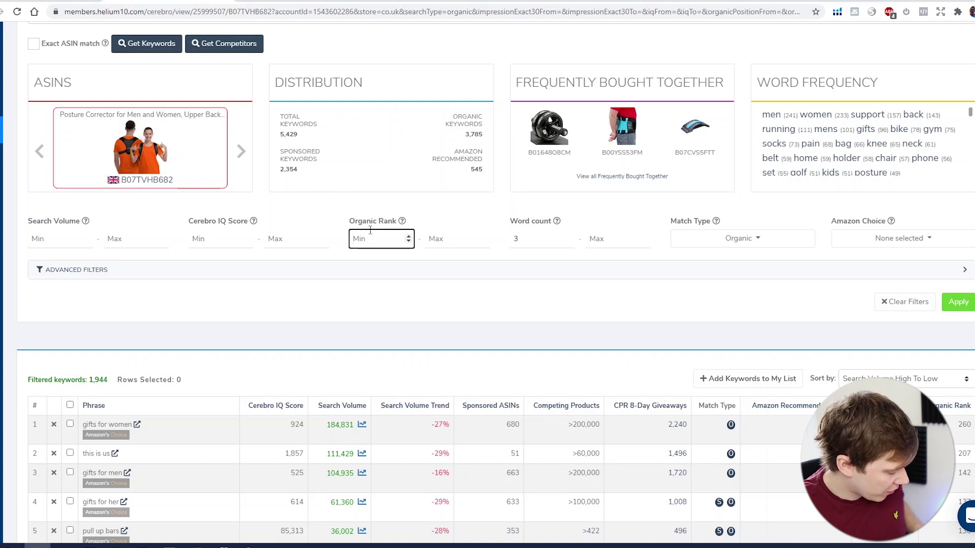
pyautogui.write('1')
pyautogui.click(464, 239)
pyautogui.write('30')
pyautogui.click(462, 297)
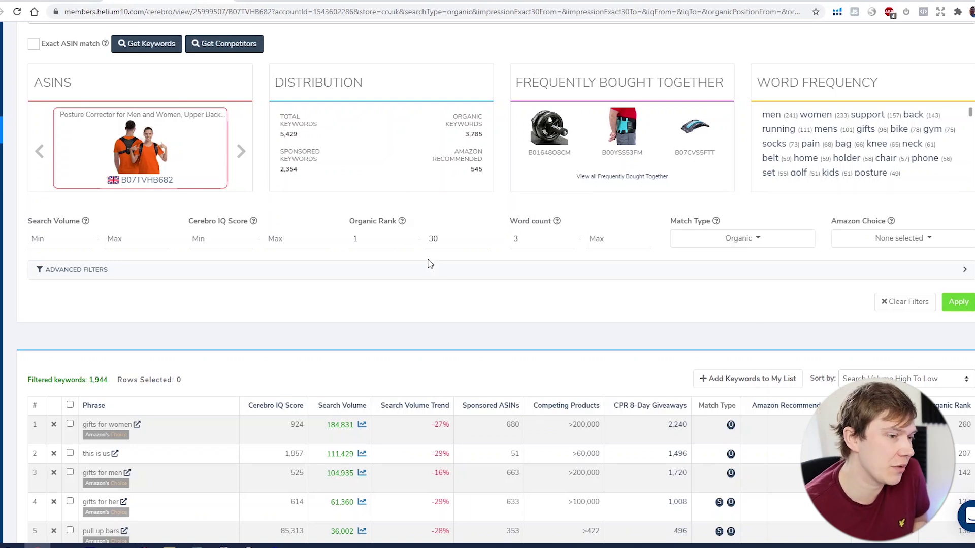
pyautogui.press('Return')
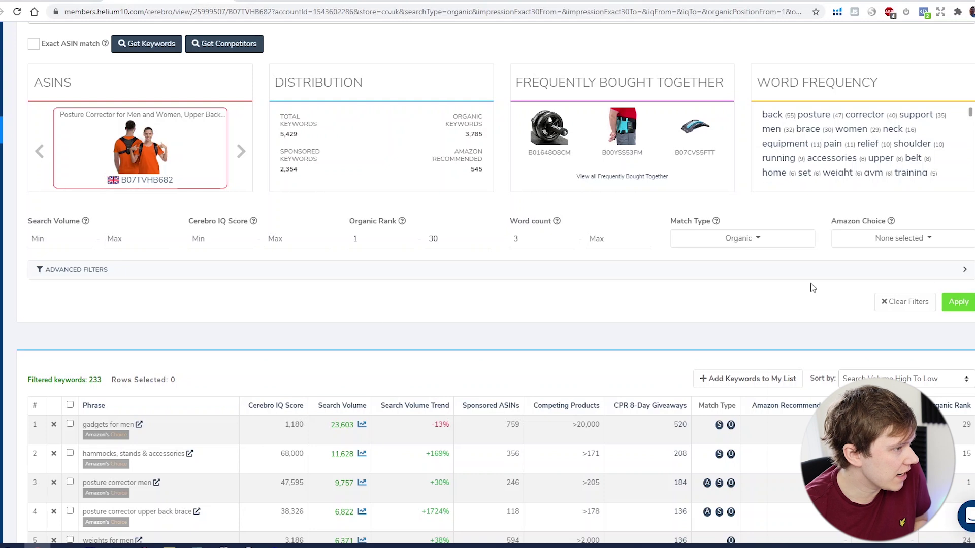
# - Examine the filtered keyword list for relevant phrases, comparing their Cerebro IQ scores and search volumes
pyautogui.scroll(-2, 315, 279)
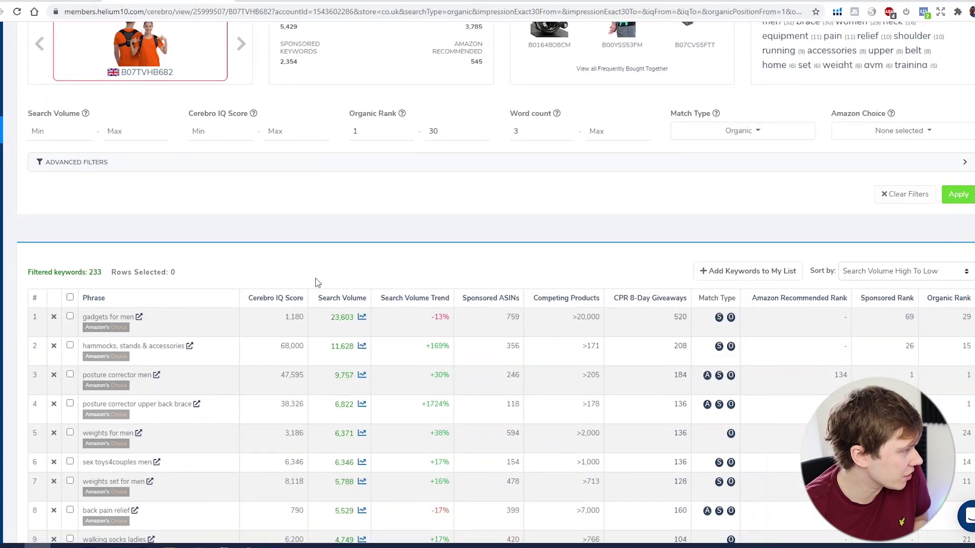
pyautogui.scroll(-1, 315, 278)
pyautogui.scroll(-1, 315, 278)
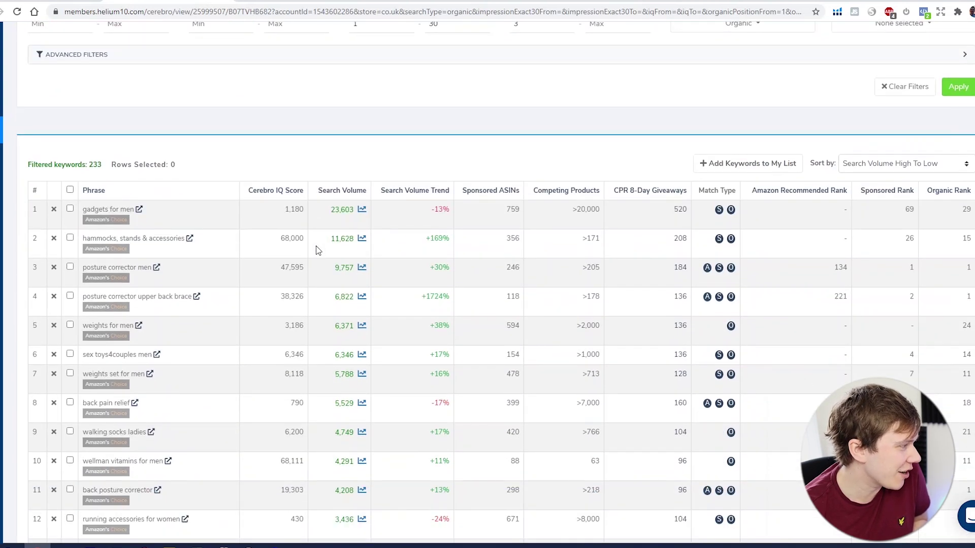
pyautogui.scroll(-1, 316, 245)
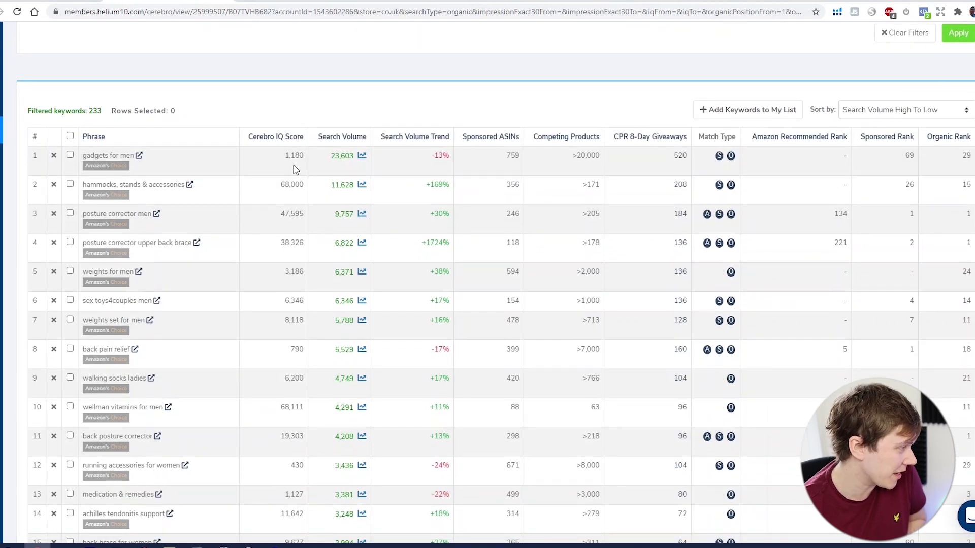
pyautogui.scroll(-1, 295, 170)
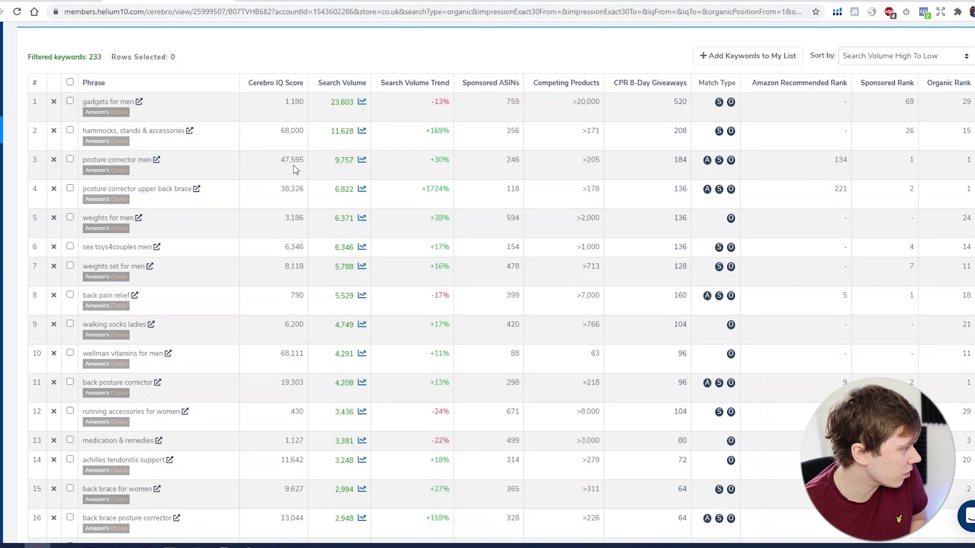
pyautogui.scroll(-1, 295, 170)
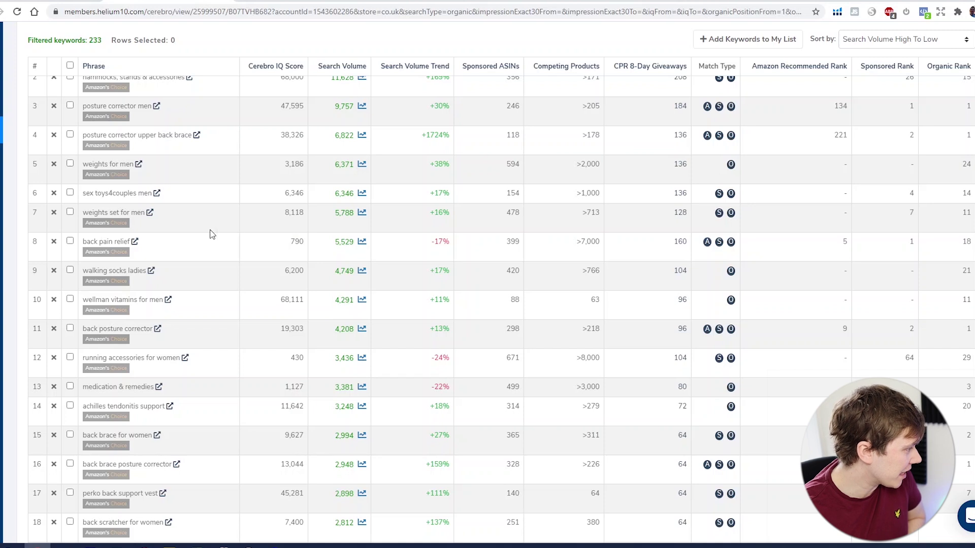
pyautogui.scroll(-1, 212, 234)
pyautogui.scroll(-1, 212, 234)
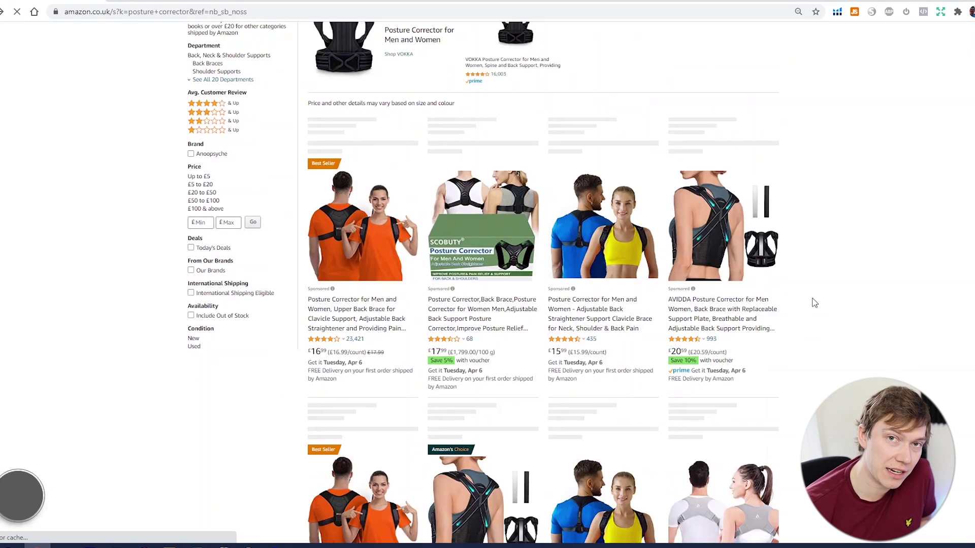
# - Switch to Amazon UK and review the product listings for "posture corrector"
pyautogui.scroll(-8, 815, 303)
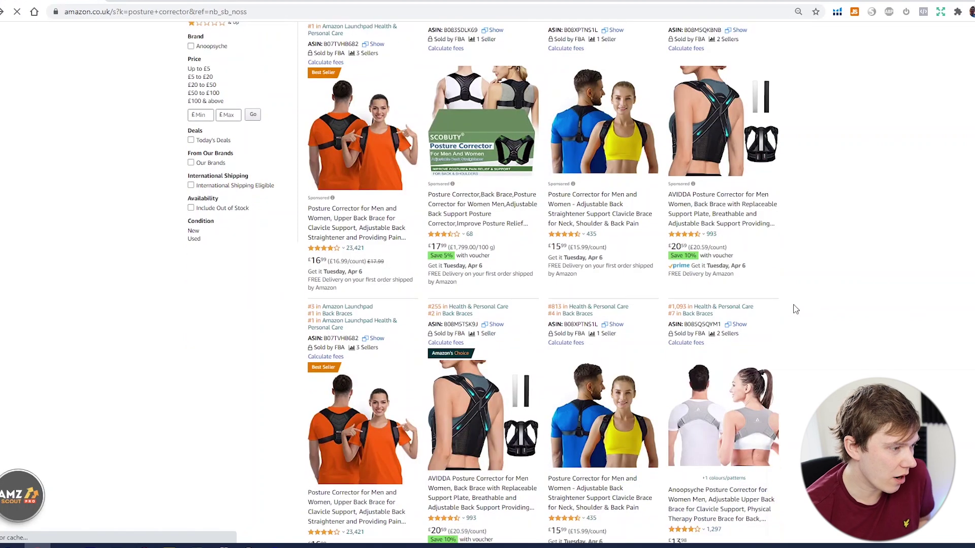
pyautogui.scroll(-8, 794, 307)
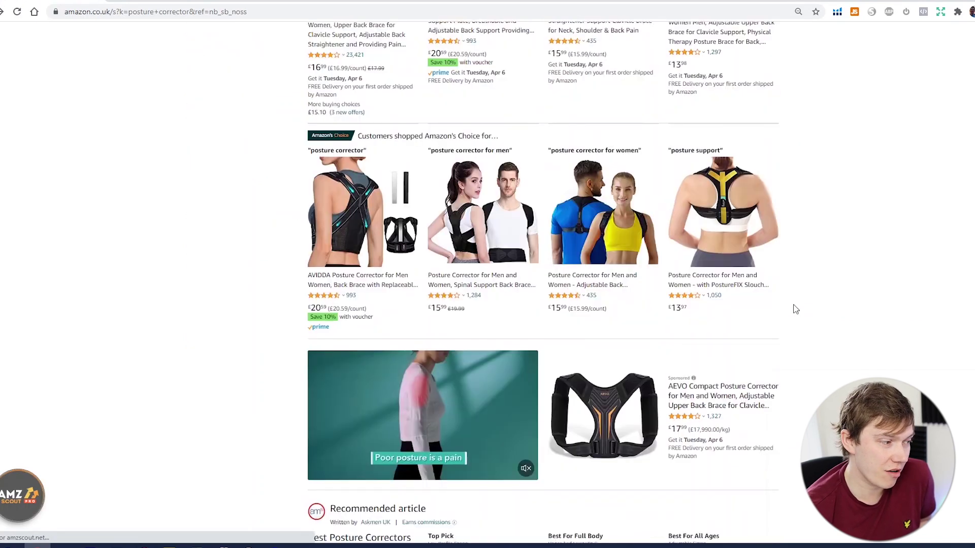
pyautogui.scroll(11, 795, 307)
pyautogui.scroll(8, 780, 297)
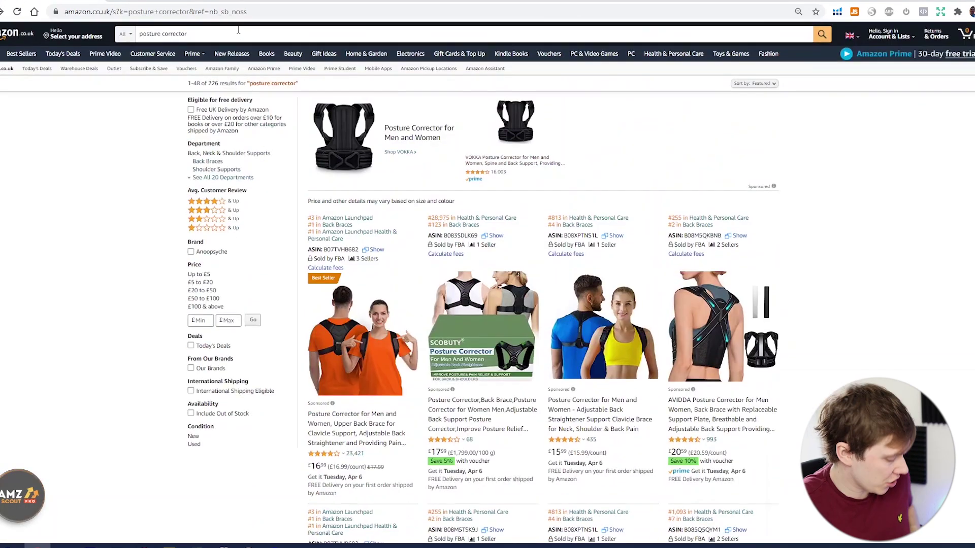
# - Search Amazon UK for "posture corrector for women" and review how well the listed products match the phrase
pyautogui.click(232, 31)
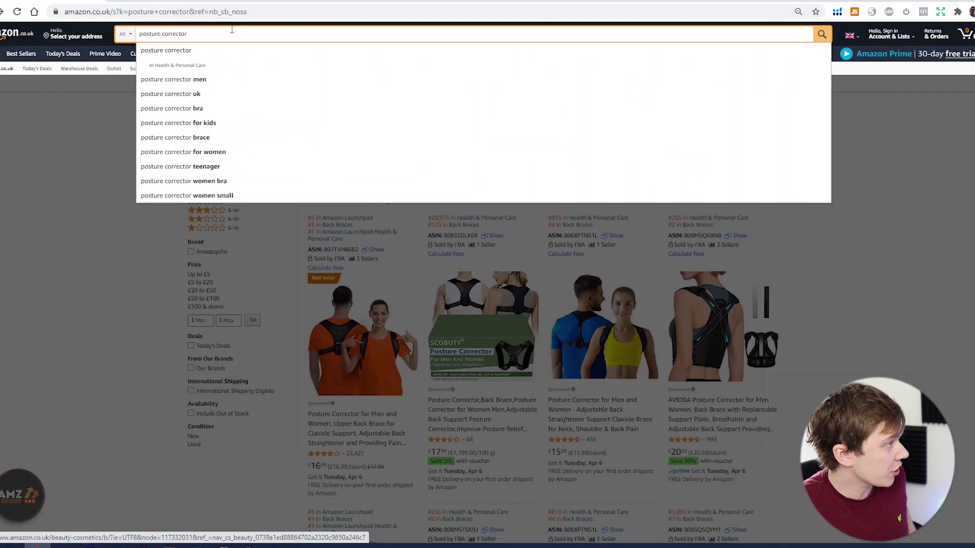
pyautogui.write('for women')
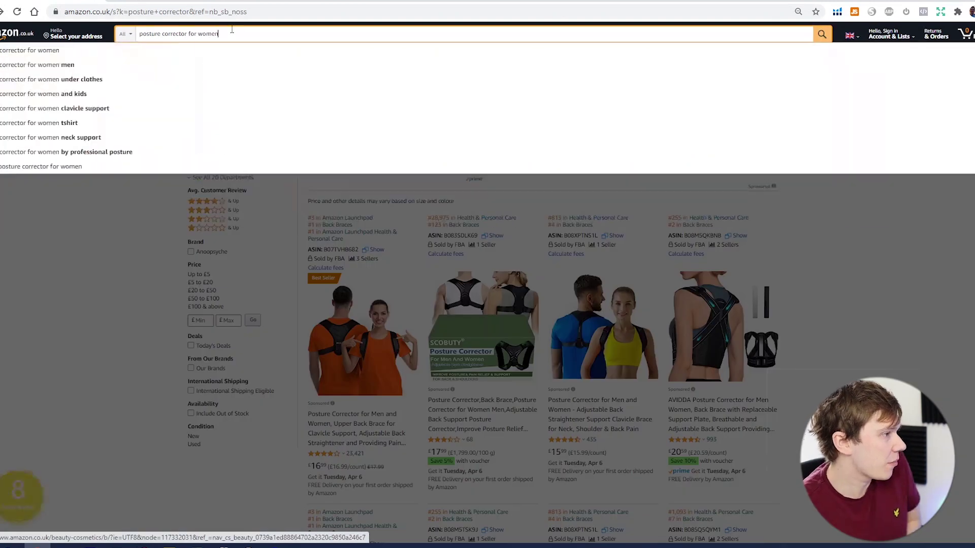
pyautogui.press('Return')
pyautogui.scroll(-3, 182, 219)
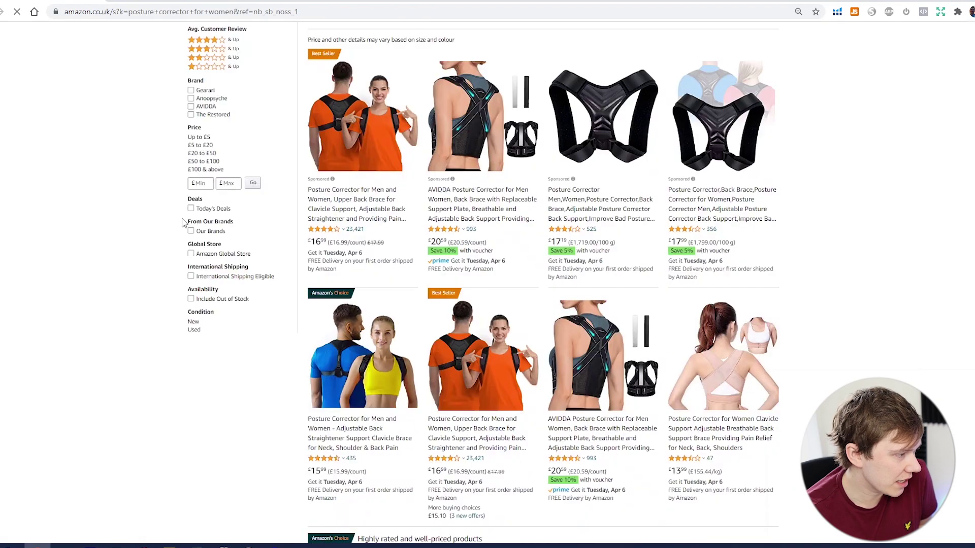
pyautogui.scroll(-3, 182, 234)
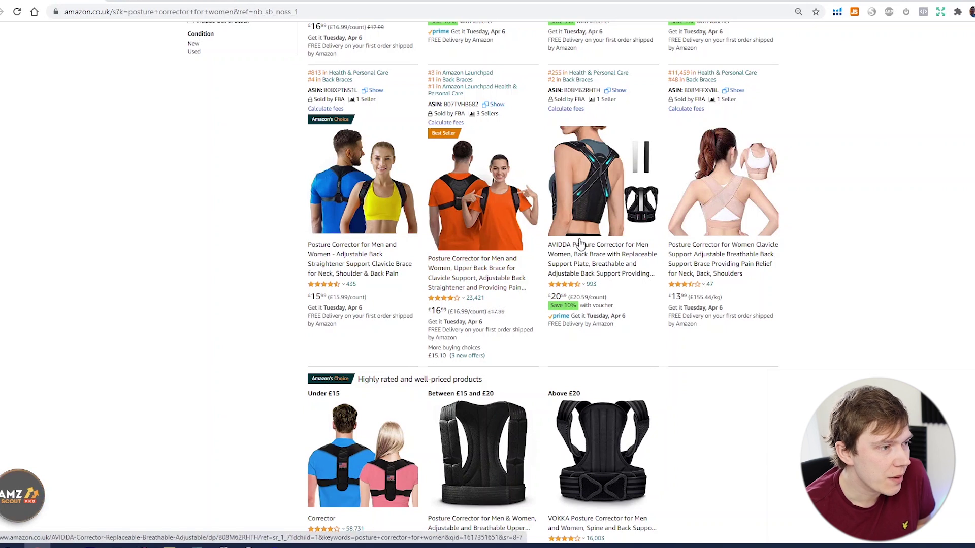
pyautogui.scroll(-1, 654, 277)
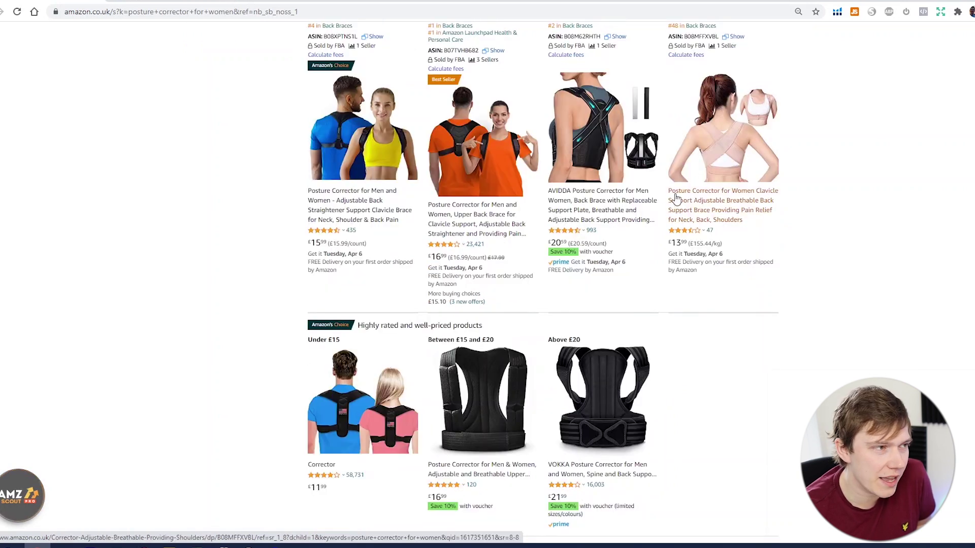
pyautogui.scroll(-10, 784, 230)
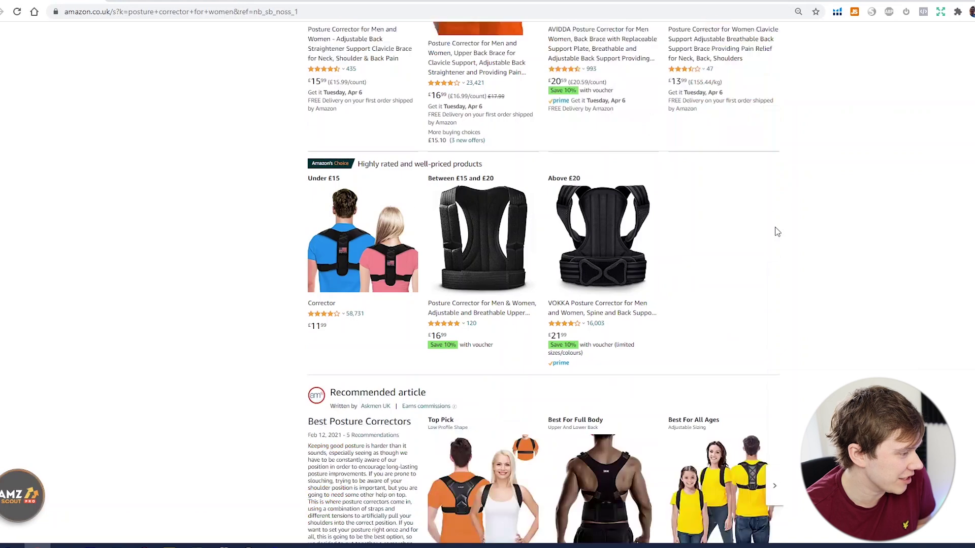
pyautogui.scroll(-3, 819, 219)
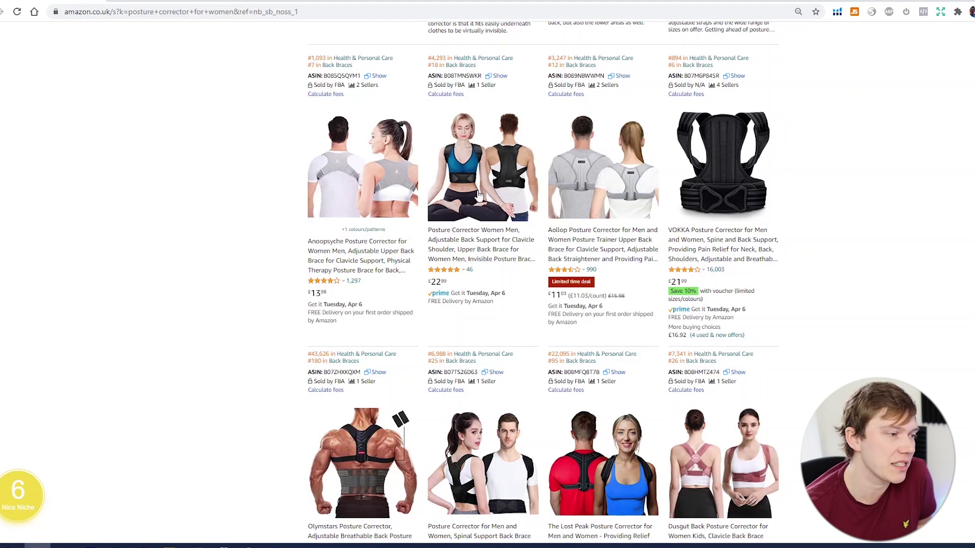
pyautogui.scroll(3, 946, 294)
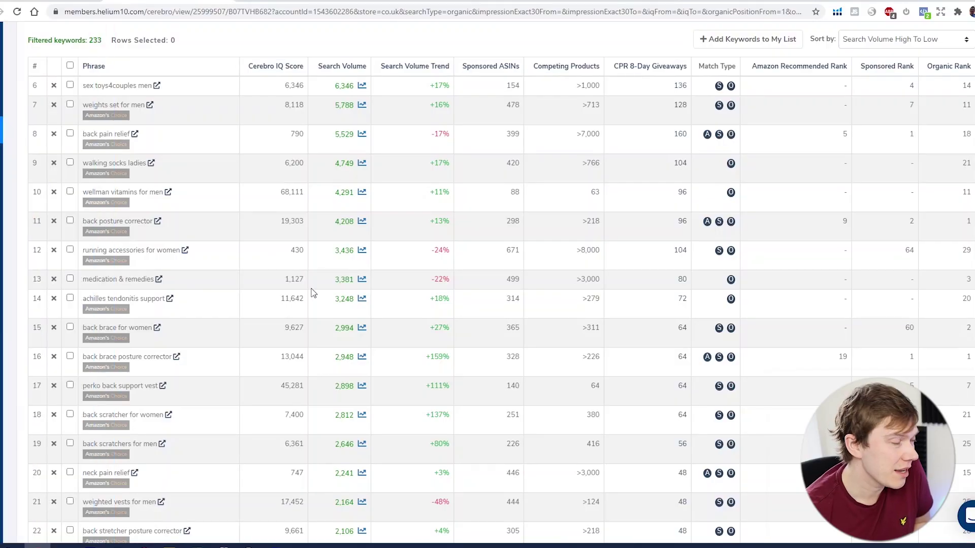
# - Switch back to Helium 10 and examine the lower-volume phrases in the Cerebro keyword list
pyautogui.scroll(-1, 310, 299)
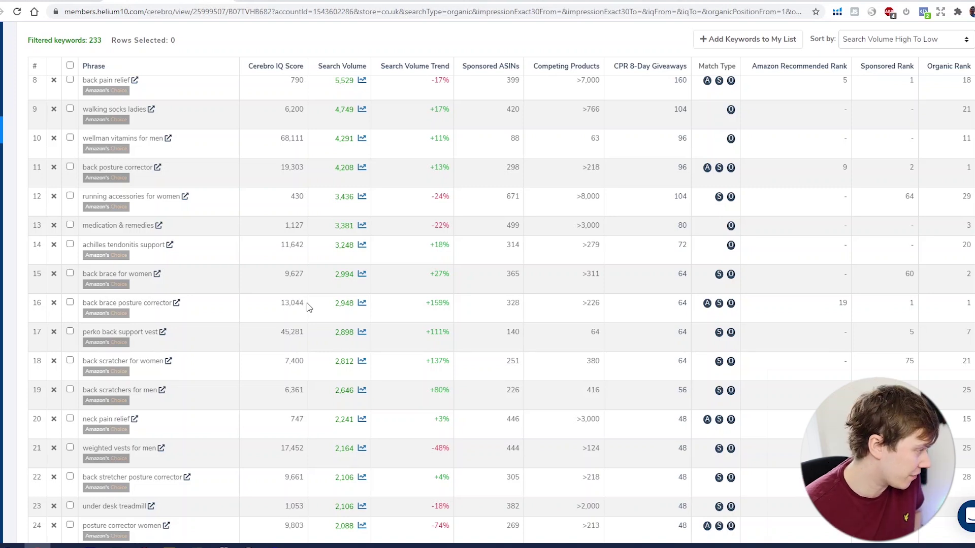
pyautogui.scroll(-3, 307, 306)
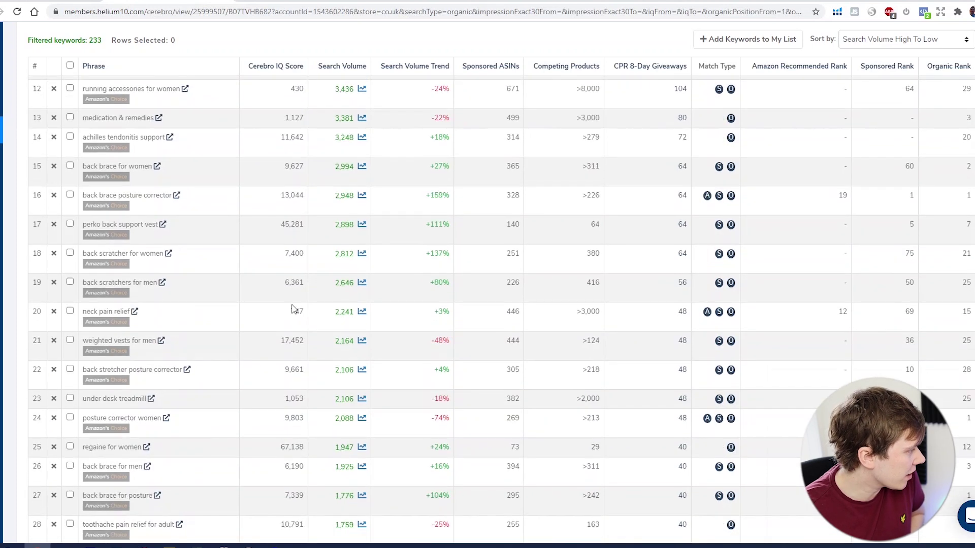
pyautogui.scroll(-4, 257, 230)
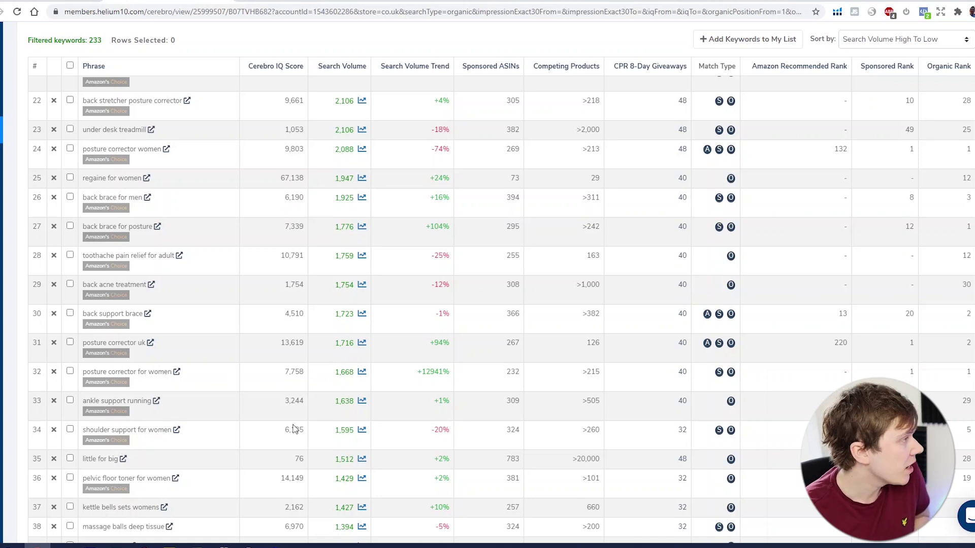
# - Leave the Cerebro results and open the Magnet keyword research tool
pyautogui.scroll(9, 245, 207)
pyautogui.scroll(10, 244, 207)
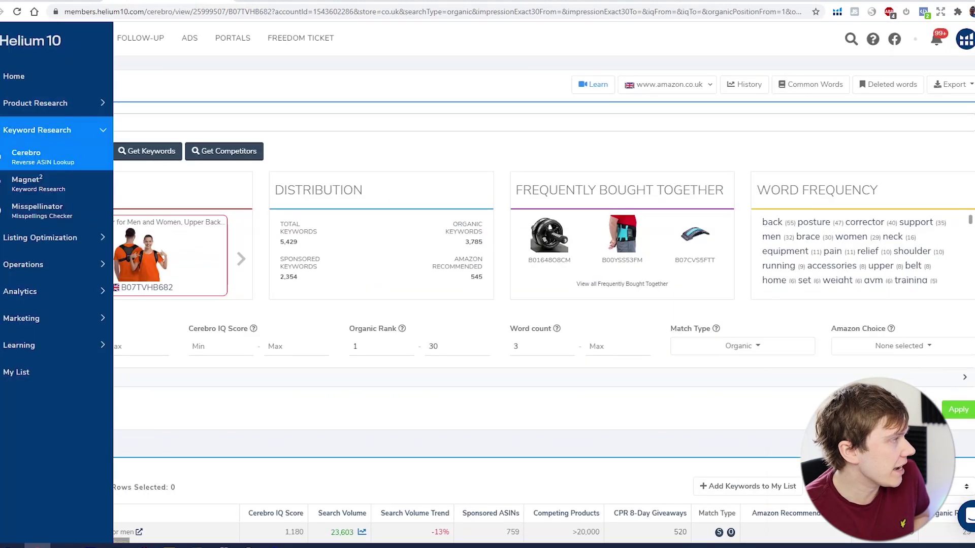
pyautogui.click(43, 184)
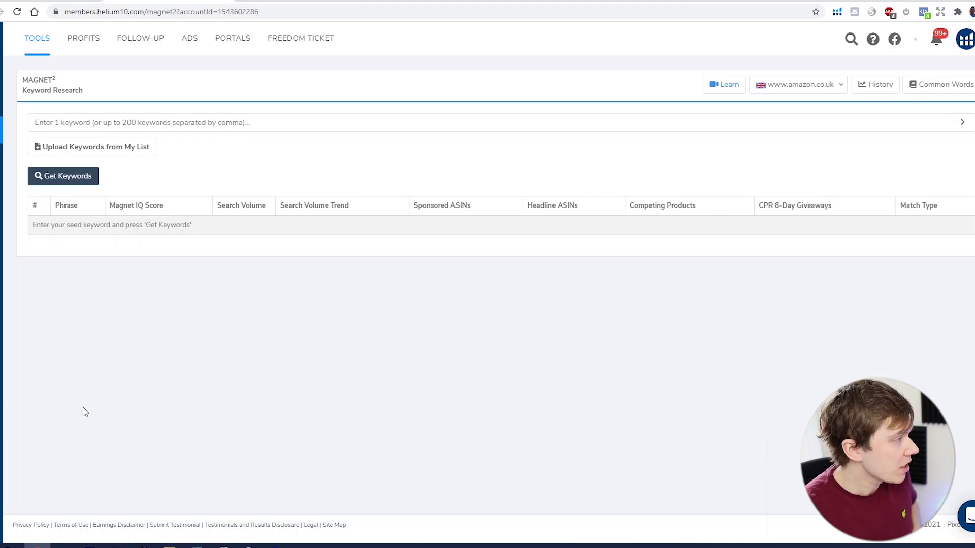
# - Run a new Magnet keyword search for "posture corrector" on the Amazon UK marketplace instead of loading it from history
pyautogui.click(127, 119)
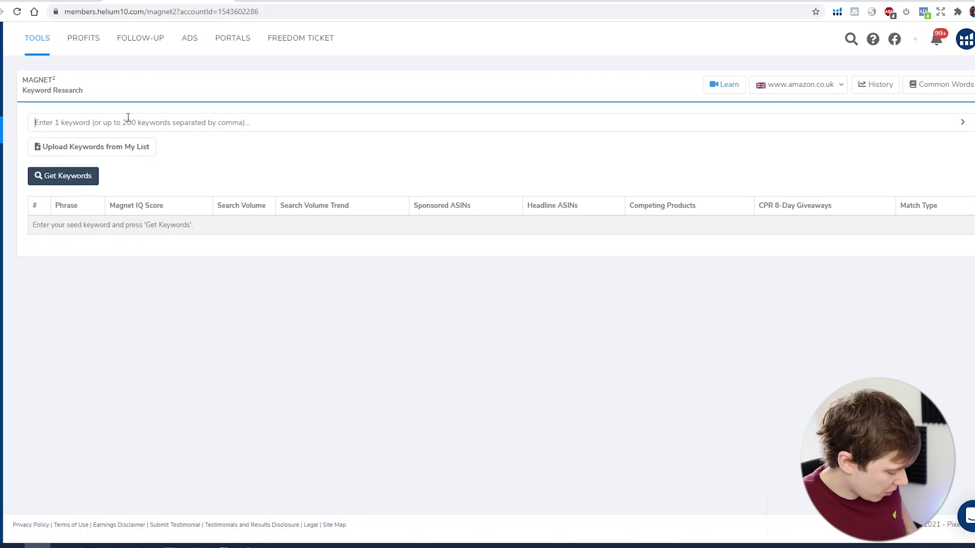
pyautogui.write('posture co')
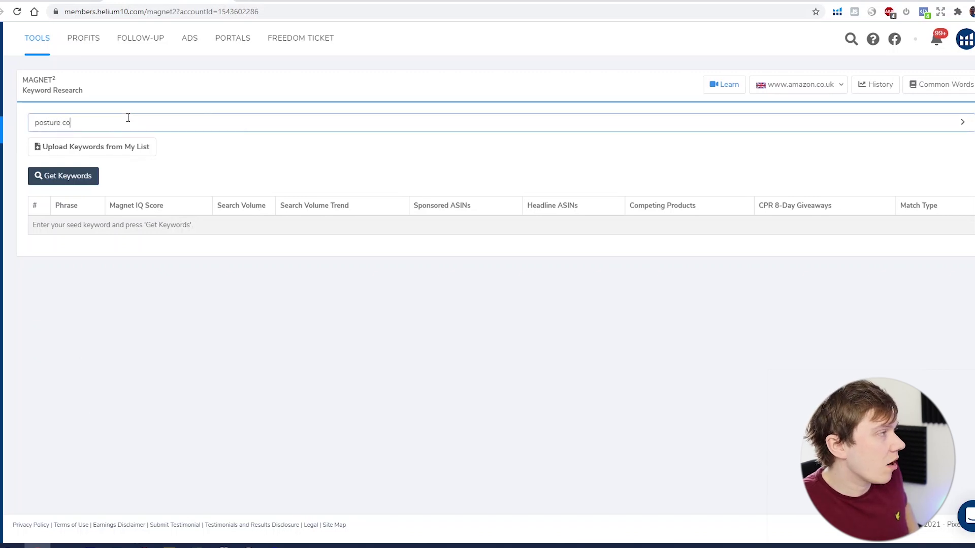
pyautogui.write('rrector')
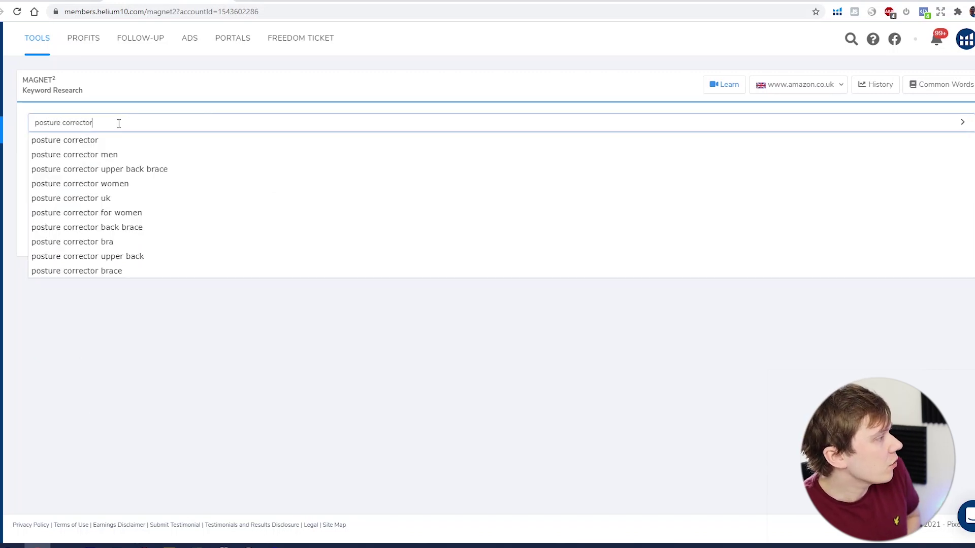
pyautogui.write(',')
pyautogui.click(70, 175)
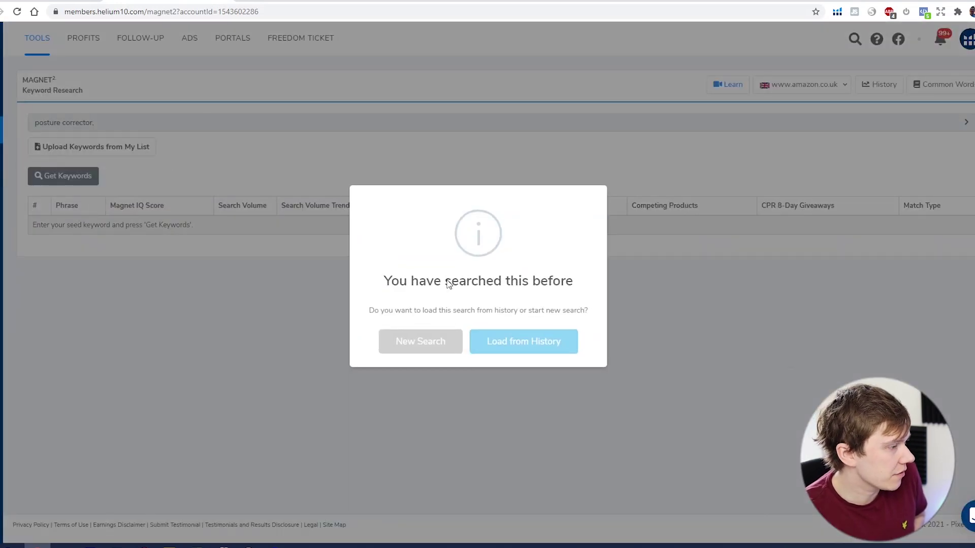
pyautogui.click(431, 345)
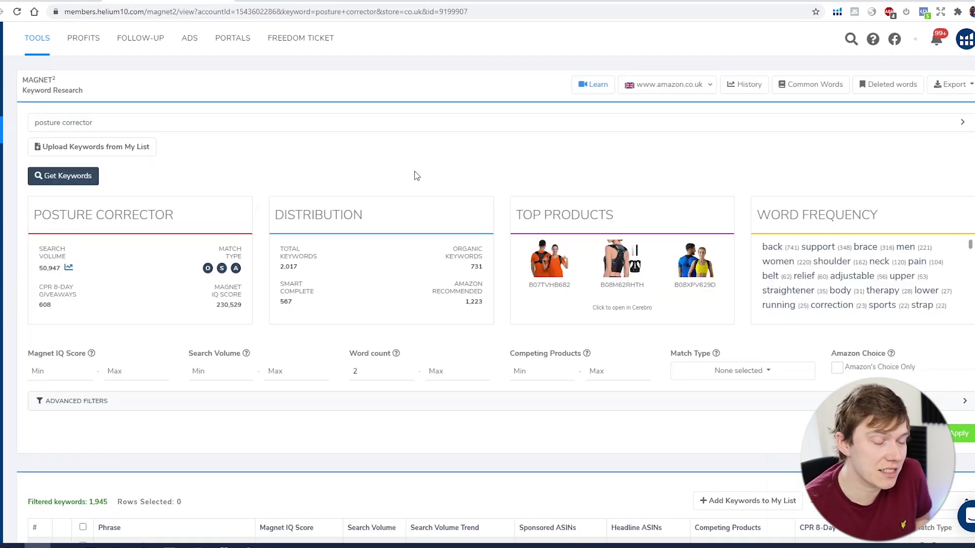
# - Filter the Magnet keywords to a minimum word count of 3 and the Organic match type
pyautogui.scroll(-1, 414, 175)
pyautogui.moveTo(388, 368); pyautogui.dragTo(336, 377)
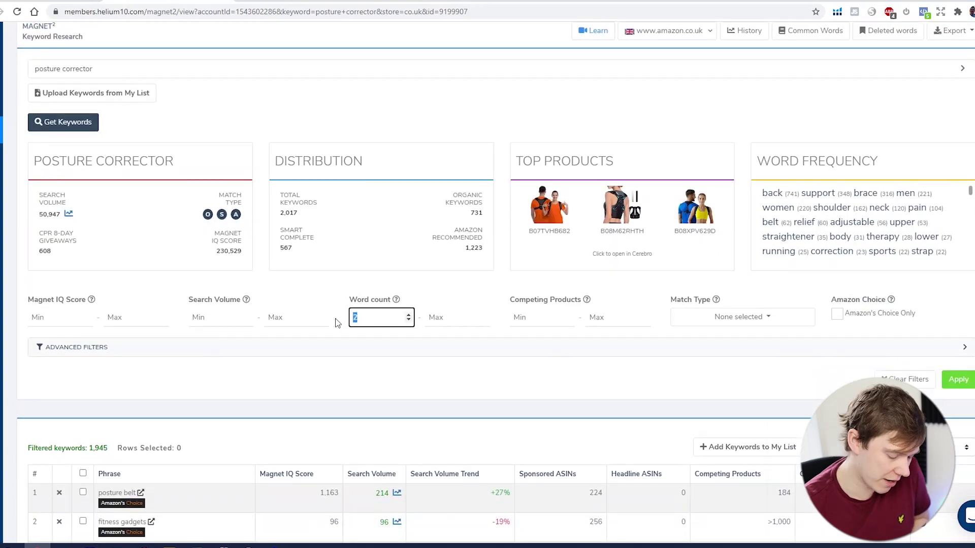
pyautogui.write('3')
pyautogui.click(389, 376)
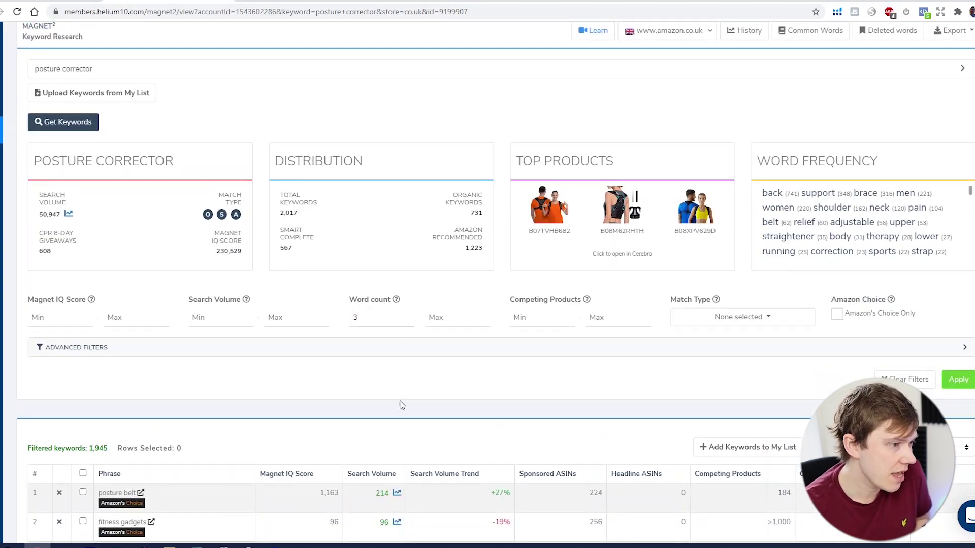
pyautogui.click(739, 316)
pyautogui.click(698, 337)
pyautogui.click(705, 381)
pyautogui.click(960, 385)
# - Sort the filtered Magnet keywords by search volume from high to low
pyautogui.scroll(-1, 457, 218)
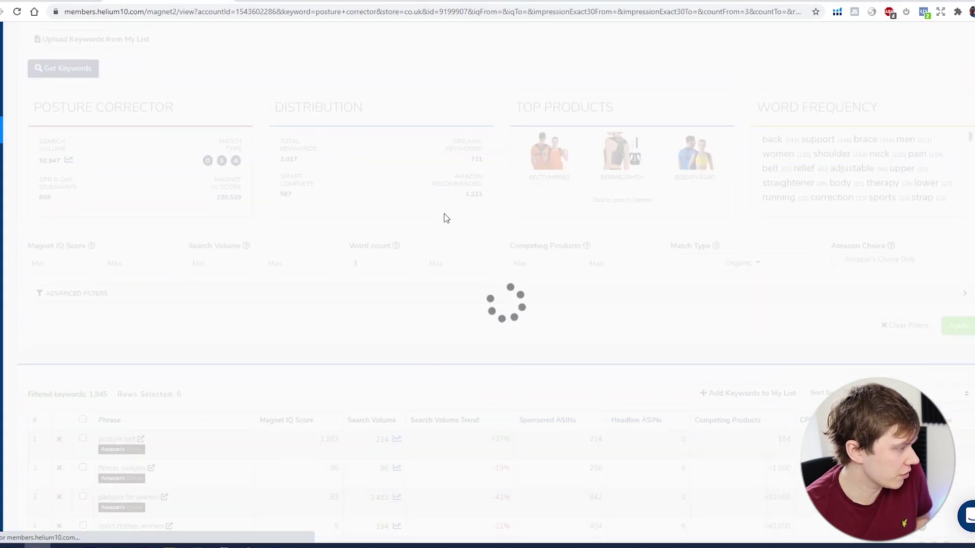
pyautogui.scroll(-2, 446, 218)
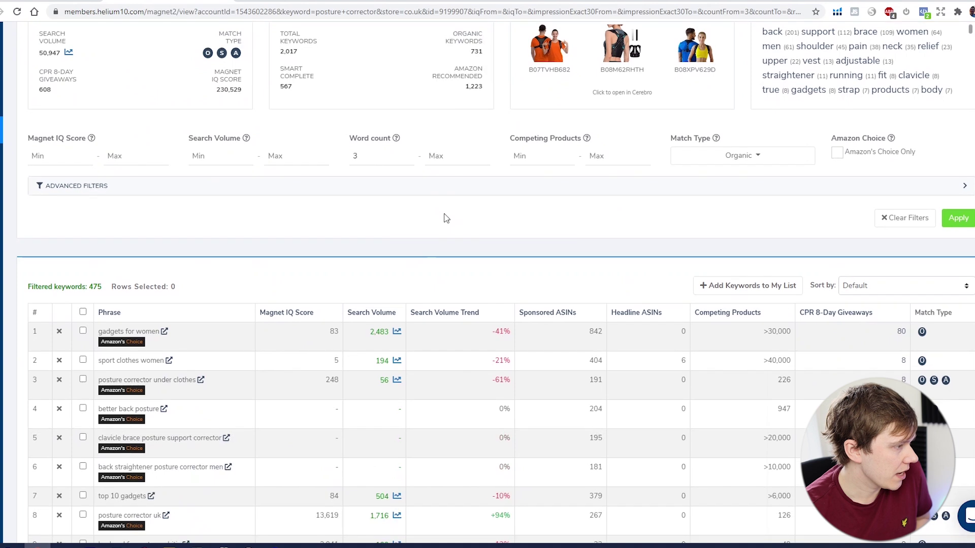
pyautogui.click(381, 311)
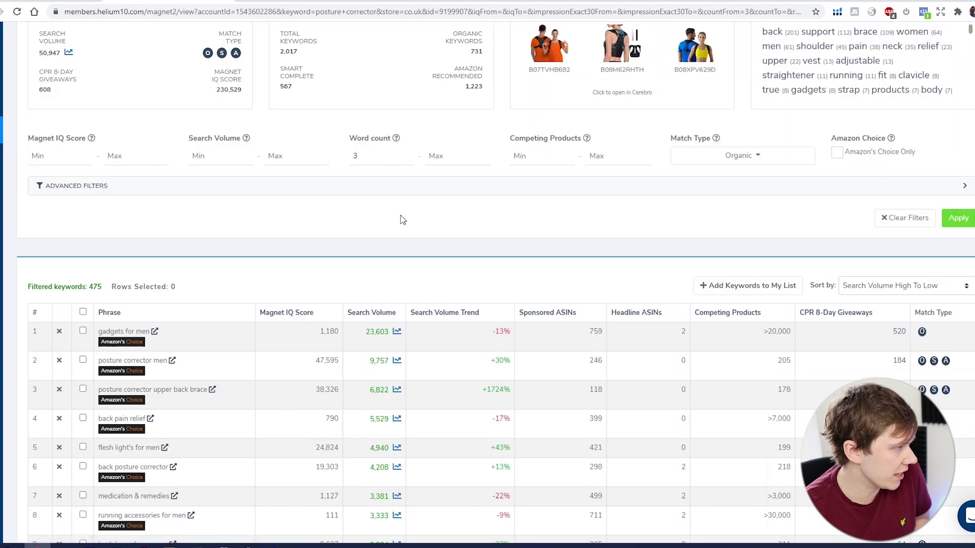
# - Examine the first page of Magnet keywords for relevant posture corrector phrases, comparing their Magnet IQ scores and search volumes
pyautogui.scroll(-1, 402, 219)
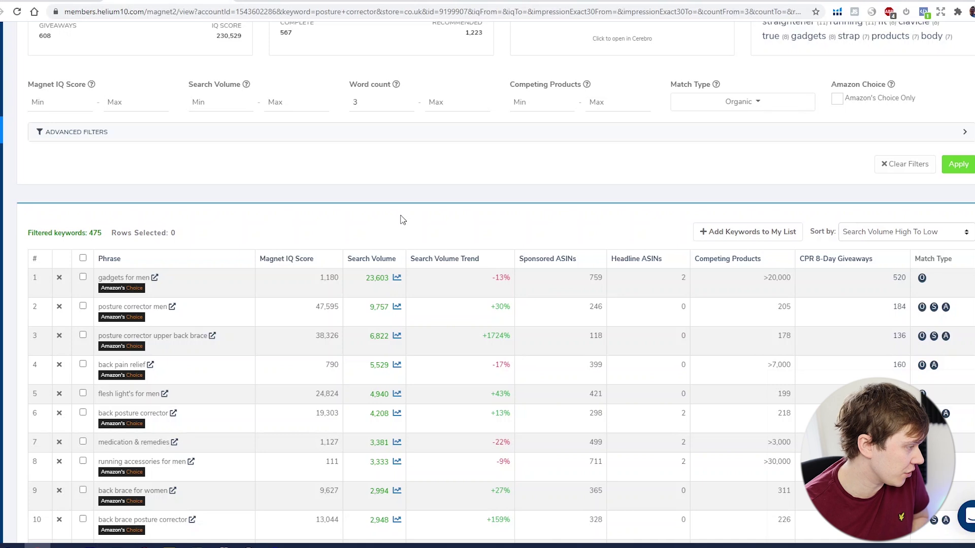
pyautogui.scroll(-3, 402, 220)
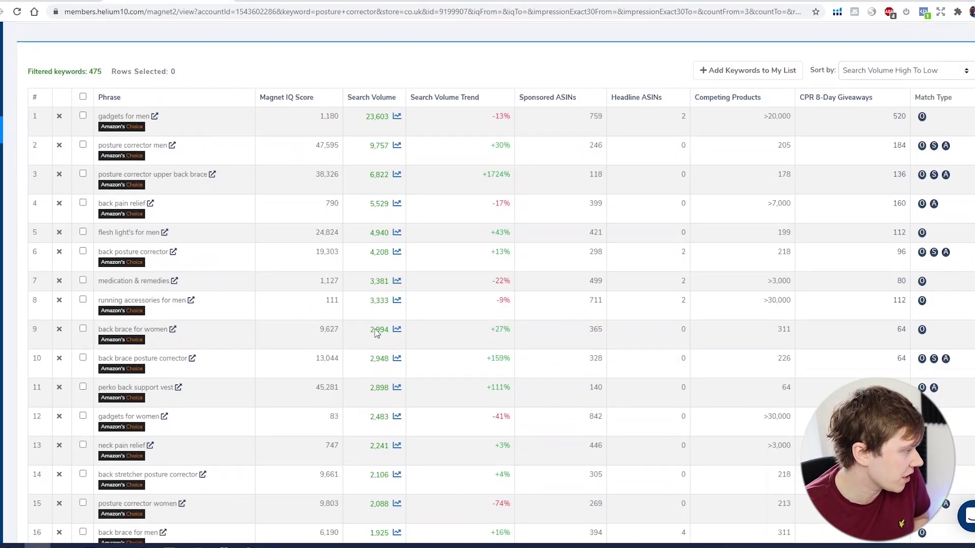
pyautogui.scroll(-2, 322, 312)
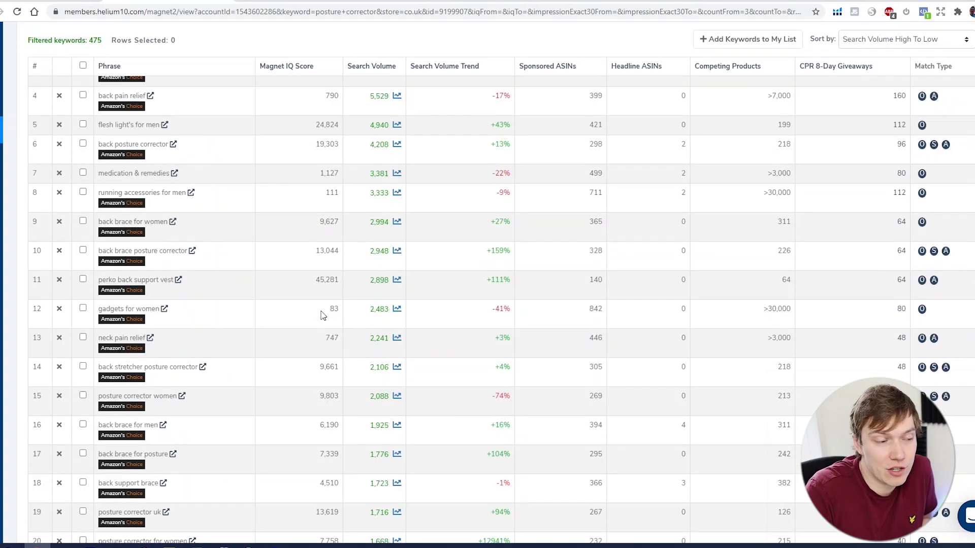
pyautogui.scroll(-2, 321, 315)
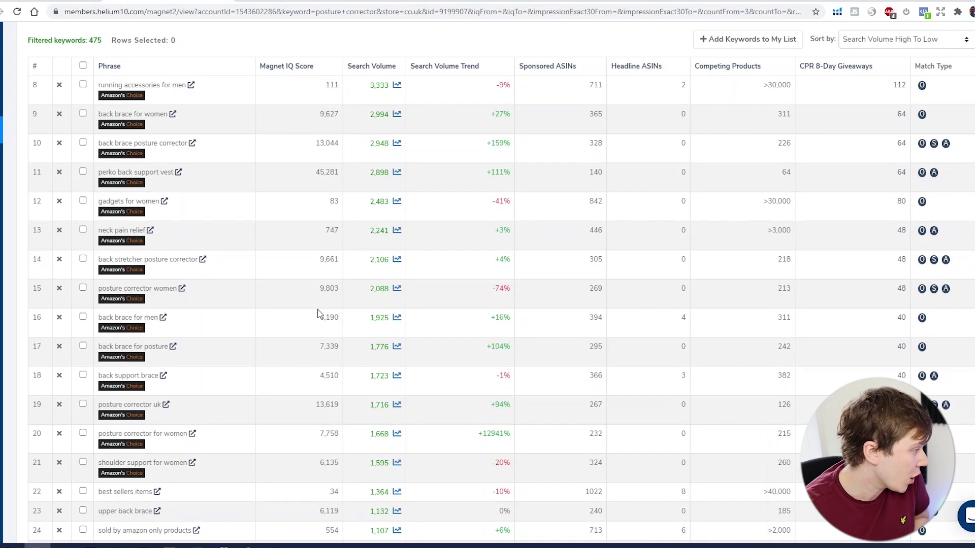
pyautogui.scroll(-3, 318, 314)
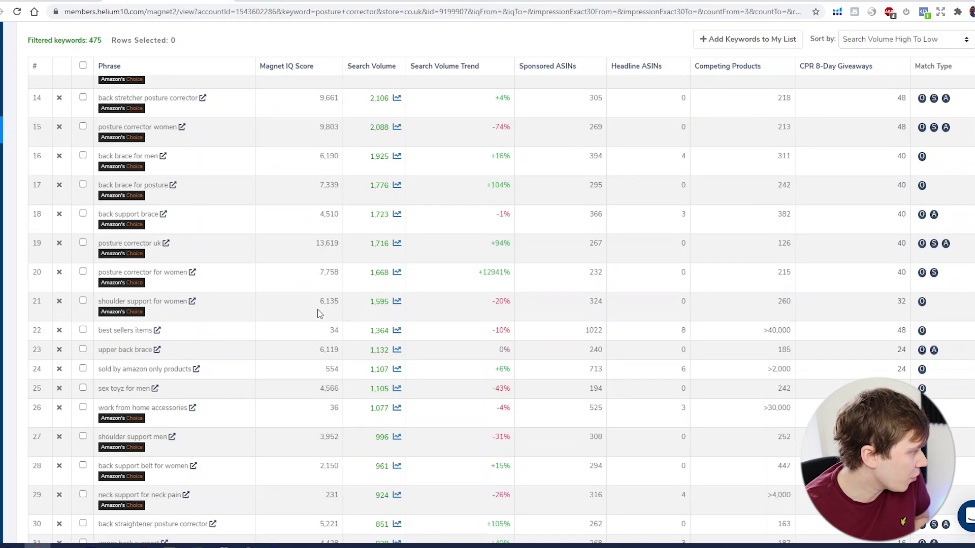
pyautogui.scroll(-2, 318, 314)
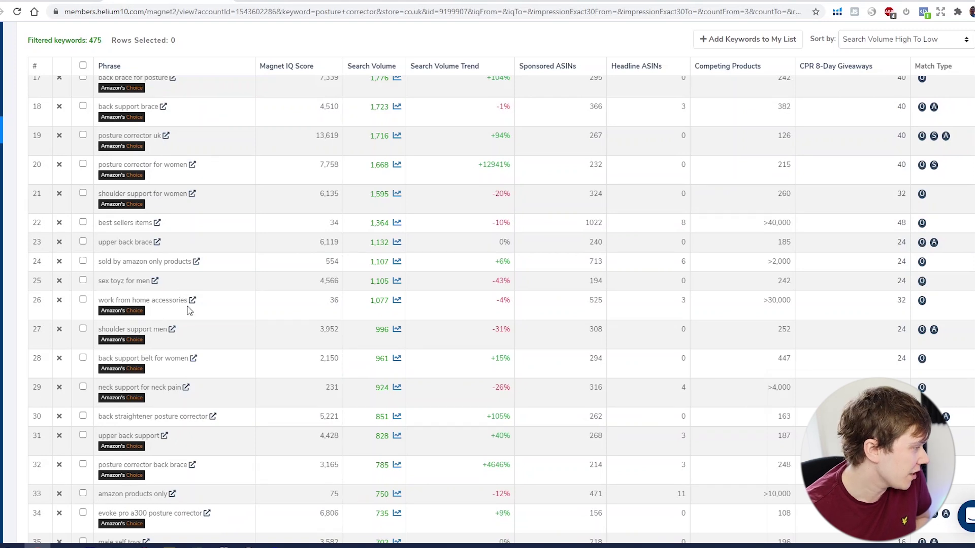
pyautogui.scroll(-1, 188, 310)
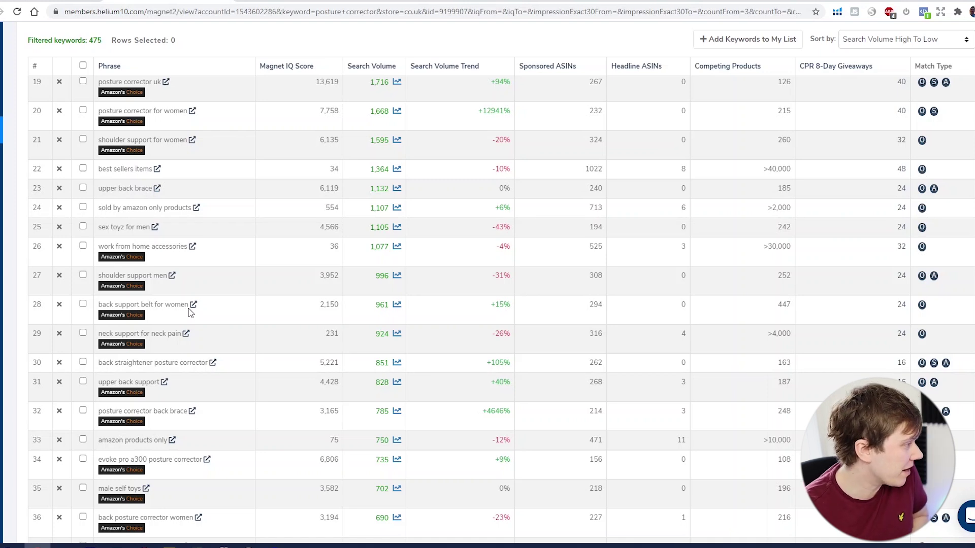
pyautogui.scroll(-2, 291, 240)
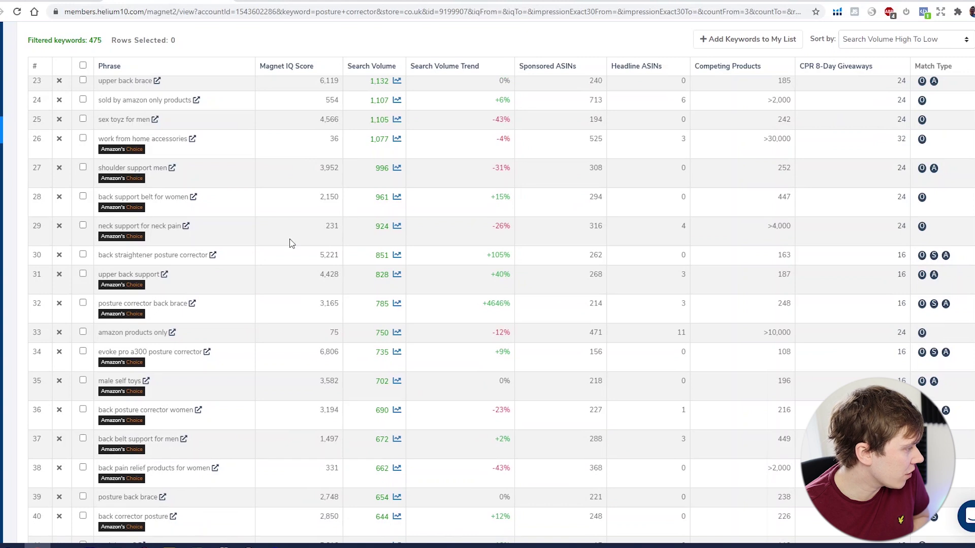
pyautogui.scroll(-2, 290, 243)
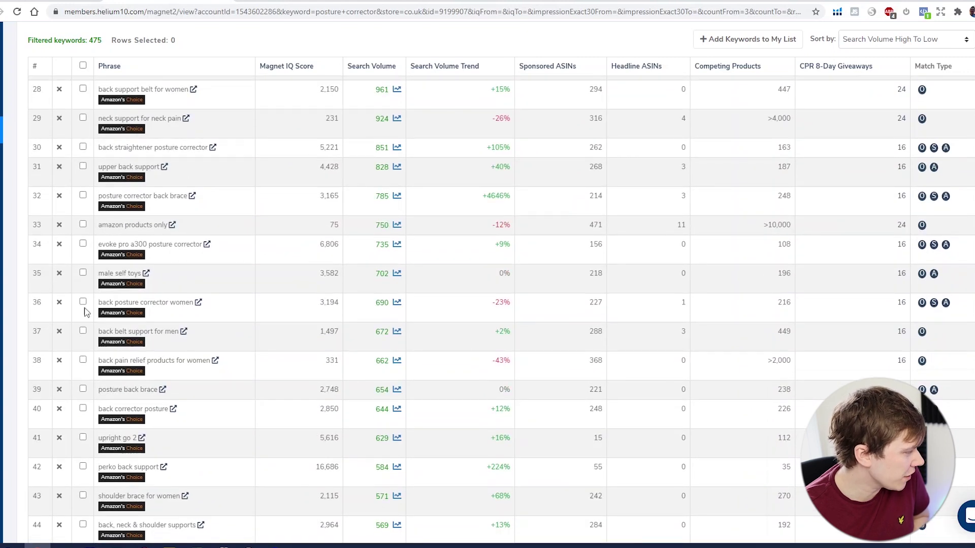
pyautogui.scroll(-1, 284, 239)
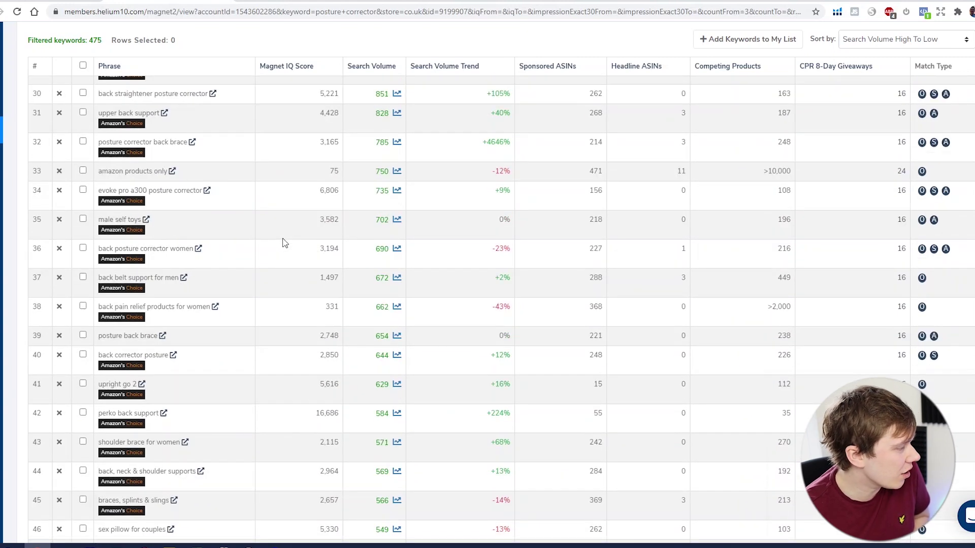
pyautogui.scroll(-2, 284, 243)
pyautogui.scroll(-1, 285, 243)
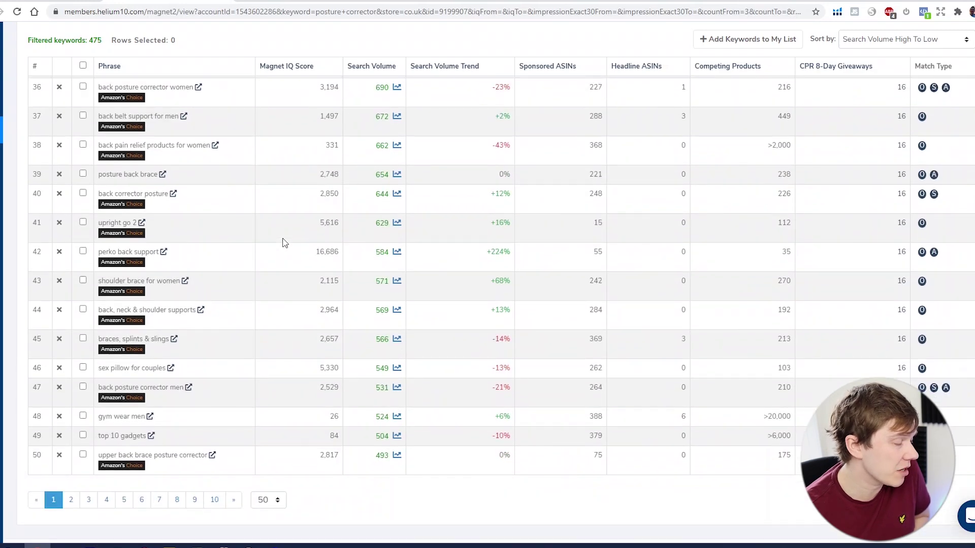
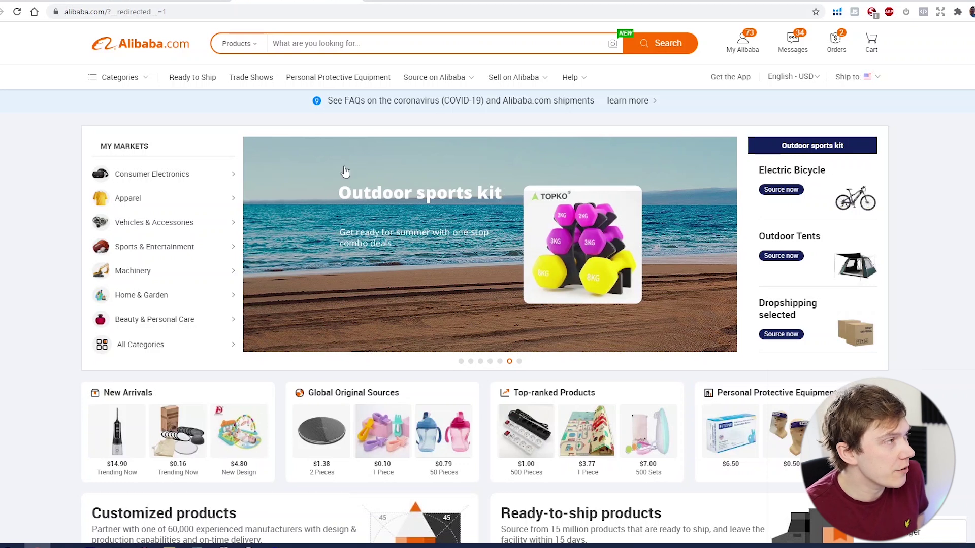
# - Search Alibaba for "water bottle 2021"
pyautogui.click(361, 45)
pyautogui.write('water bo')
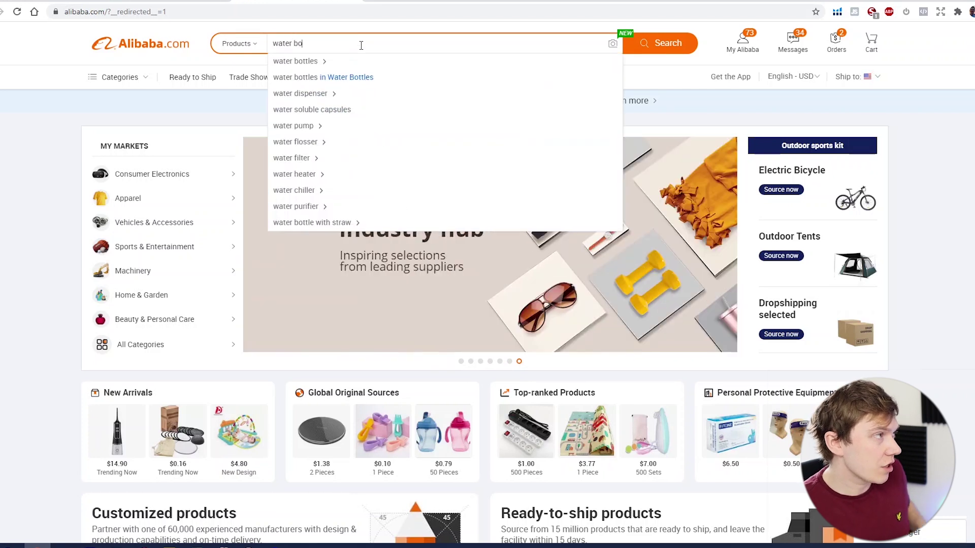
pyautogui.write('ttle')
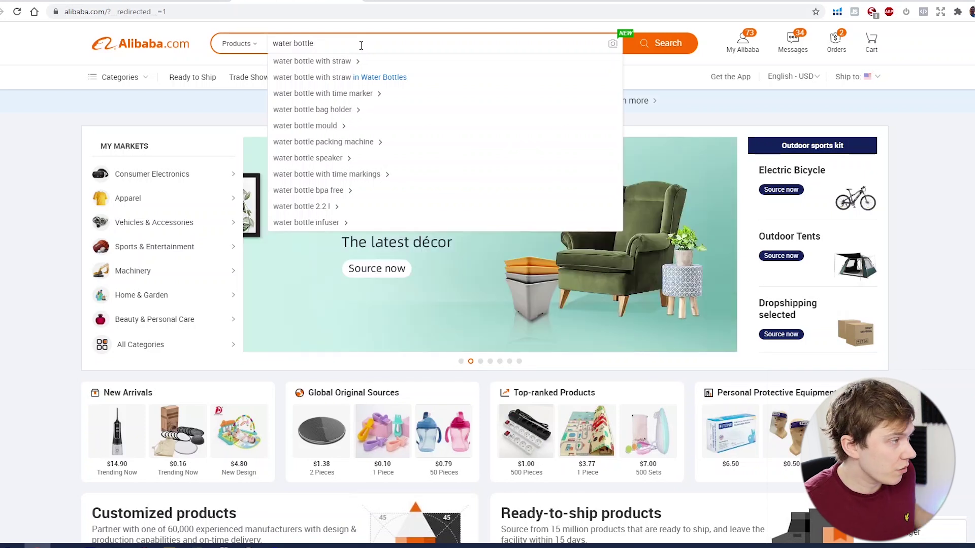
pyautogui.write('2021')
pyautogui.press('Return')
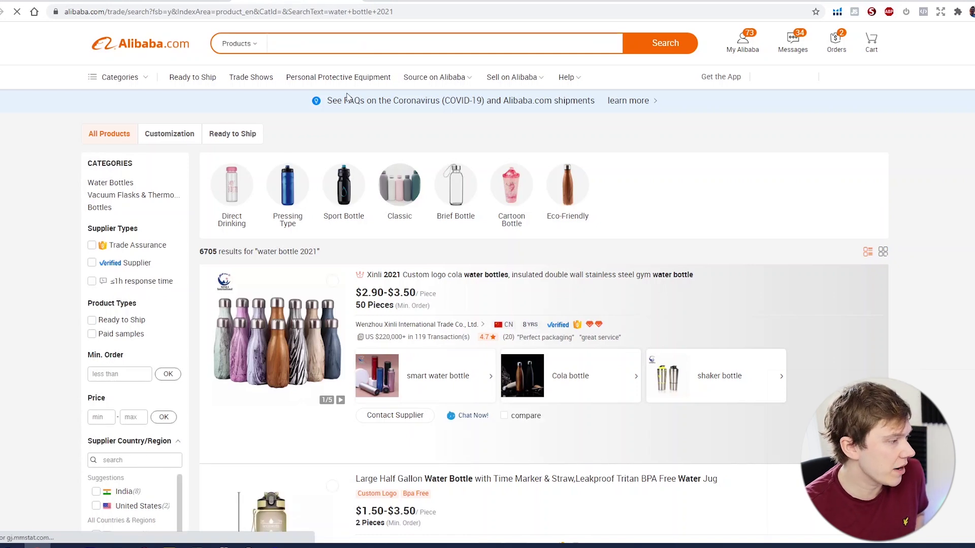
# - Review the Alibaba water bottle listings for new product designs, comparing their features, prices and minimum orders
pyautogui.scroll(-2, 347, 96)
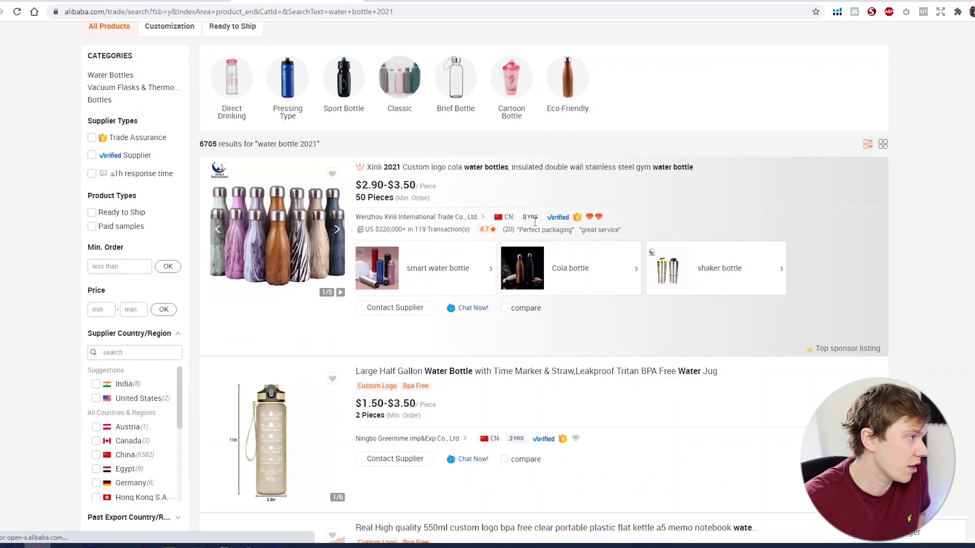
pyautogui.scroll(-1, 355, 228)
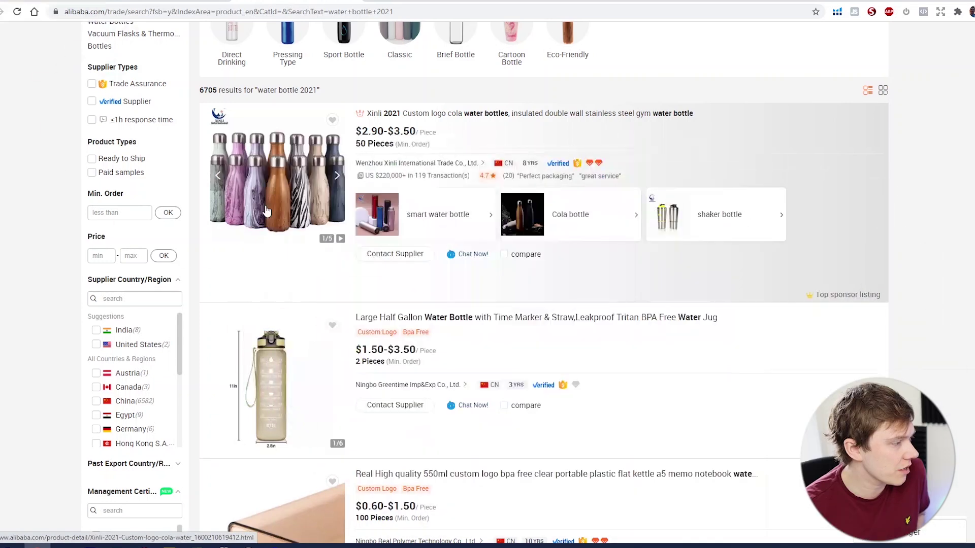
pyautogui.scroll(-3, 375, 147)
pyautogui.scroll(-3, 376, 147)
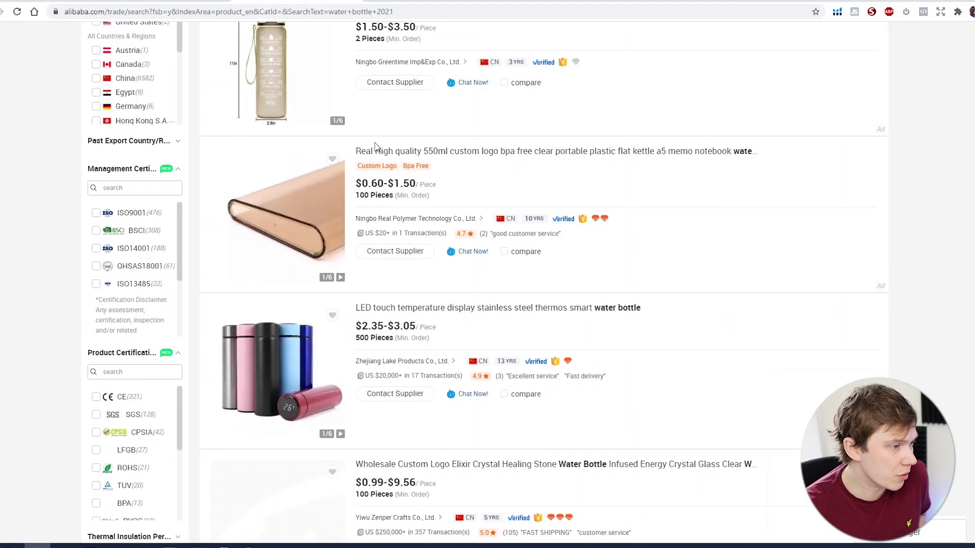
pyautogui.scroll(-2, 466, 133)
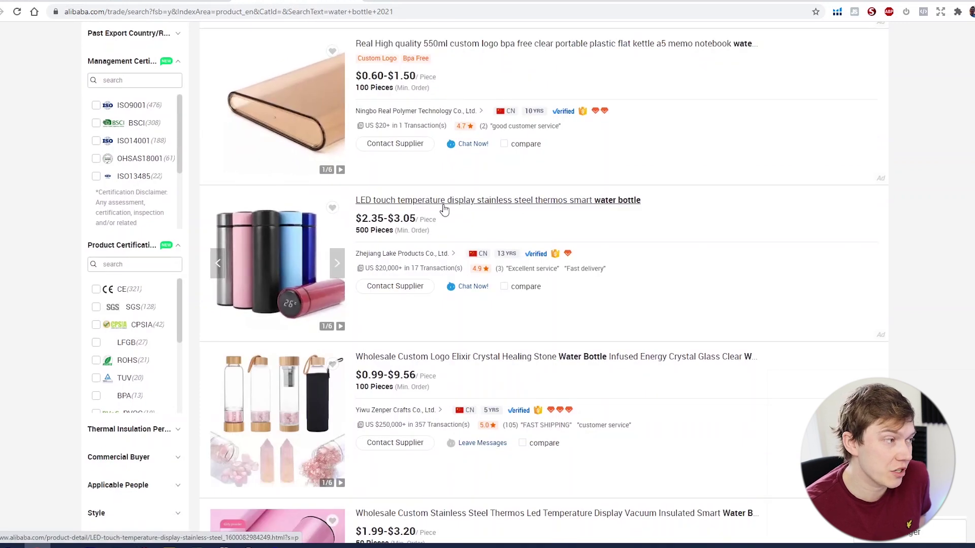
pyautogui.scroll(-1, 626, 208)
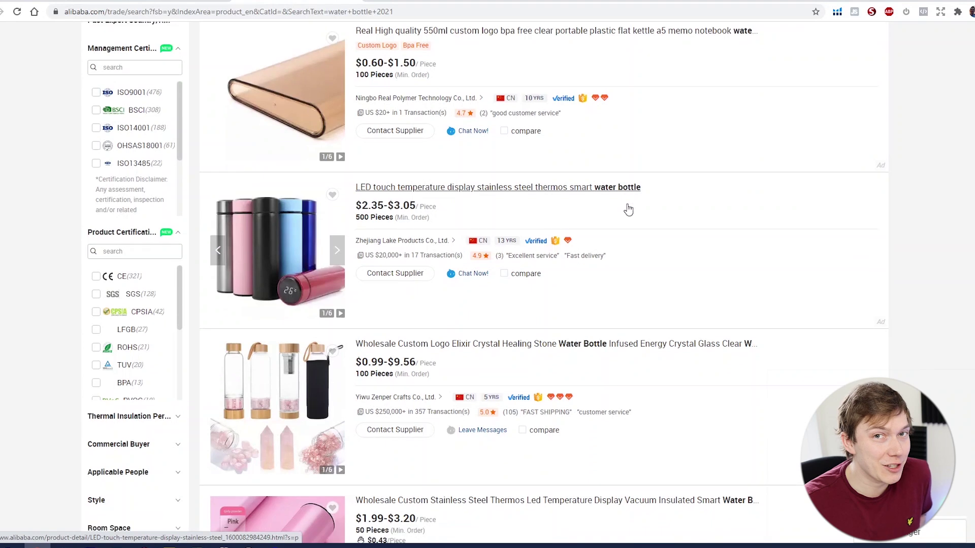
pyautogui.scroll(-2, 629, 208)
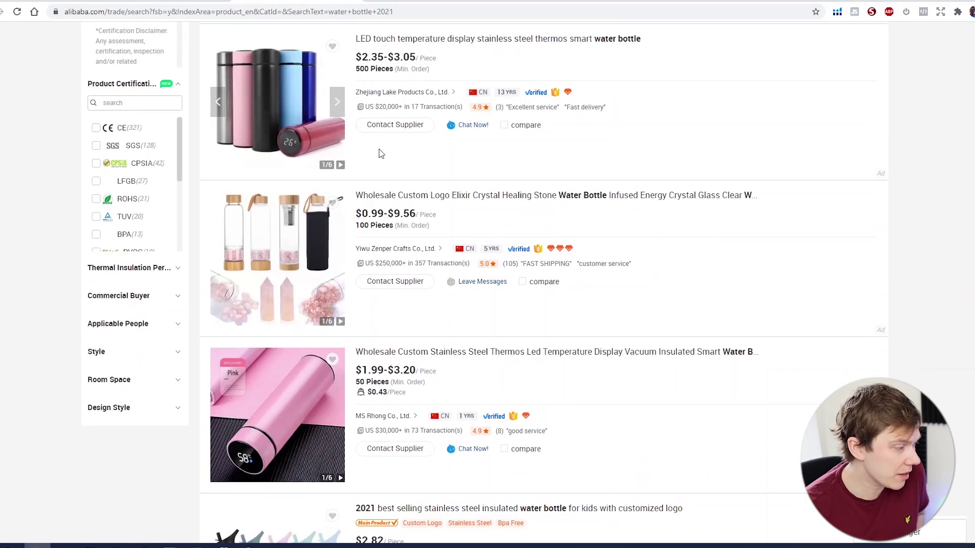
pyautogui.scroll(-3, 381, 154)
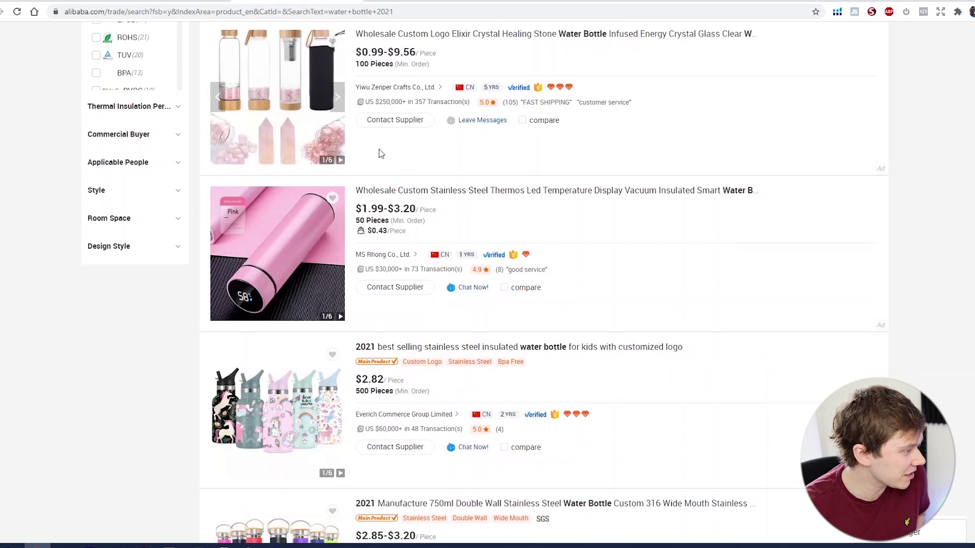
pyautogui.scroll(-2, 381, 154)
pyautogui.scroll(-3, 381, 154)
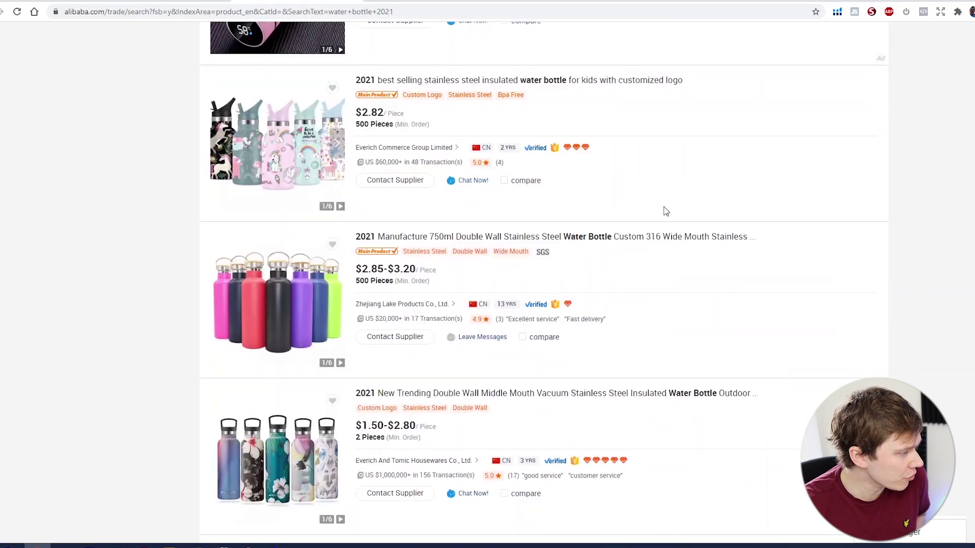
# - Browse further down the Alibaba "water bottle 2021" results for distinctive designs such as square, shaker and time-marker bottles
pyautogui.scroll(-3, 592, 121)
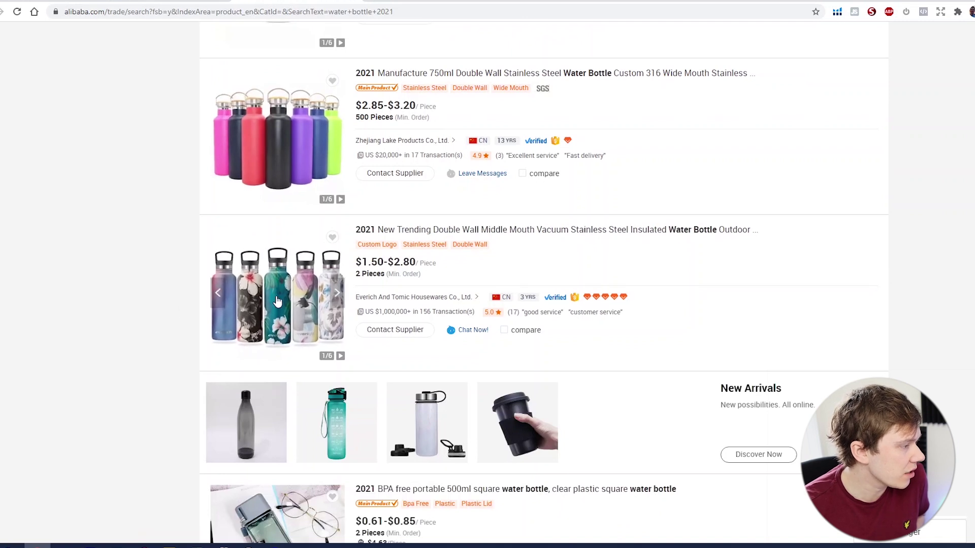
pyautogui.scroll(-1, 218, 279)
pyautogui.scroll(-6, 177, 303)
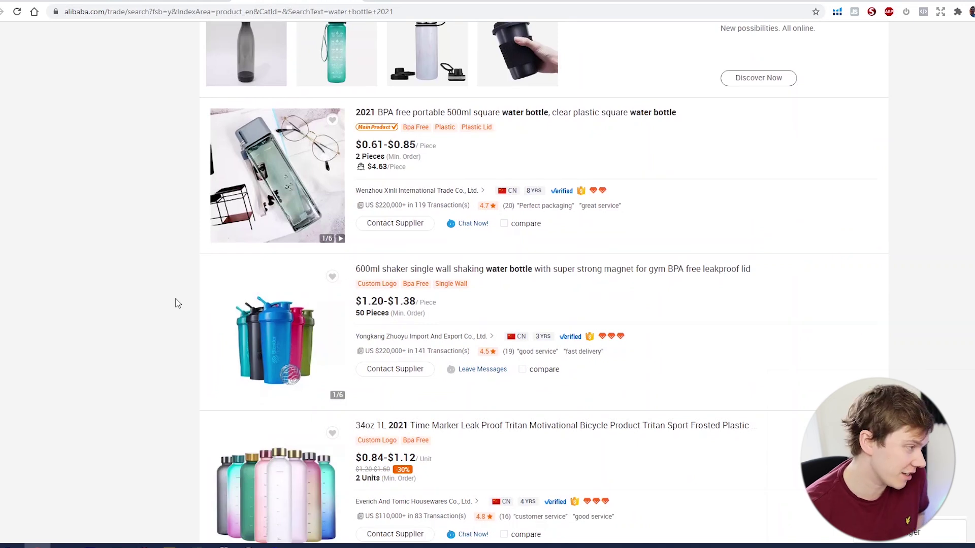
pyautogui.scroll(-5, 178, 303)
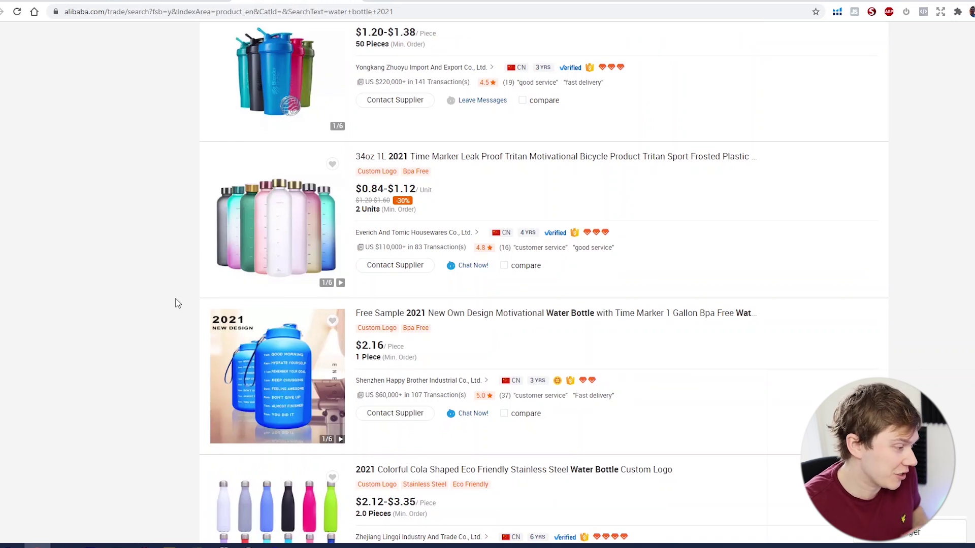
# - Change the Alibaba search to "water bottle new design"
pyautogui.scroll(20, 177, 303)
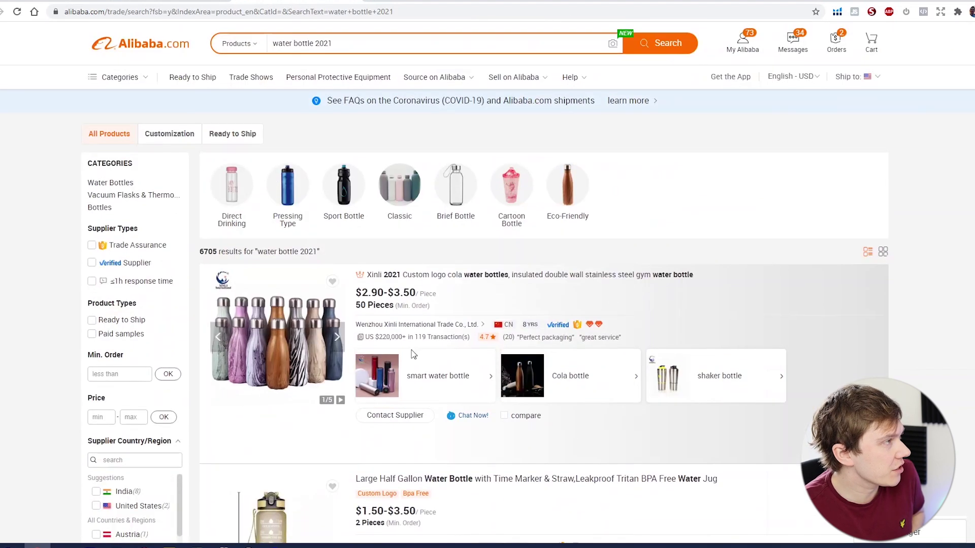
pyautogui.doubleClick(315, 46)
pyautogui.press('BackSpace')
pyautogui.write('new design')
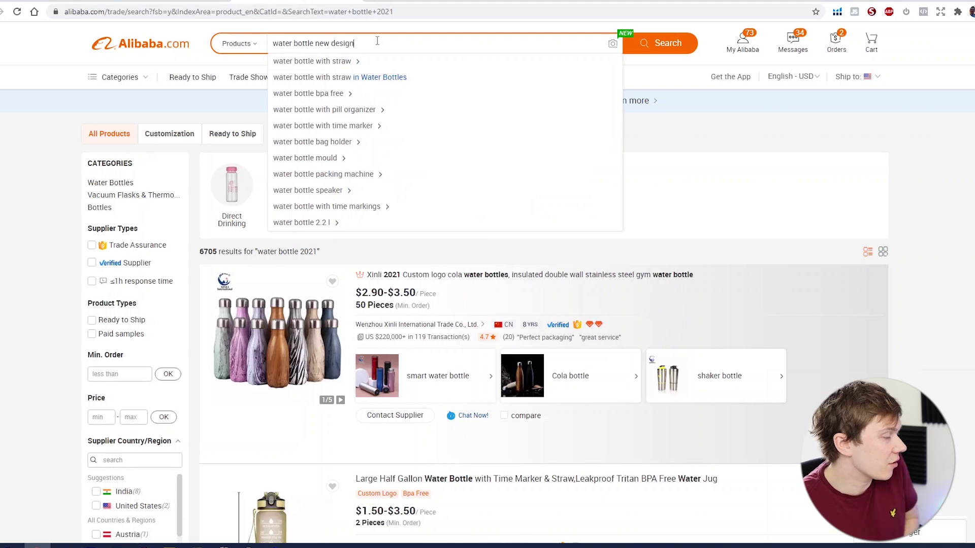
pyautogui.press('Return')
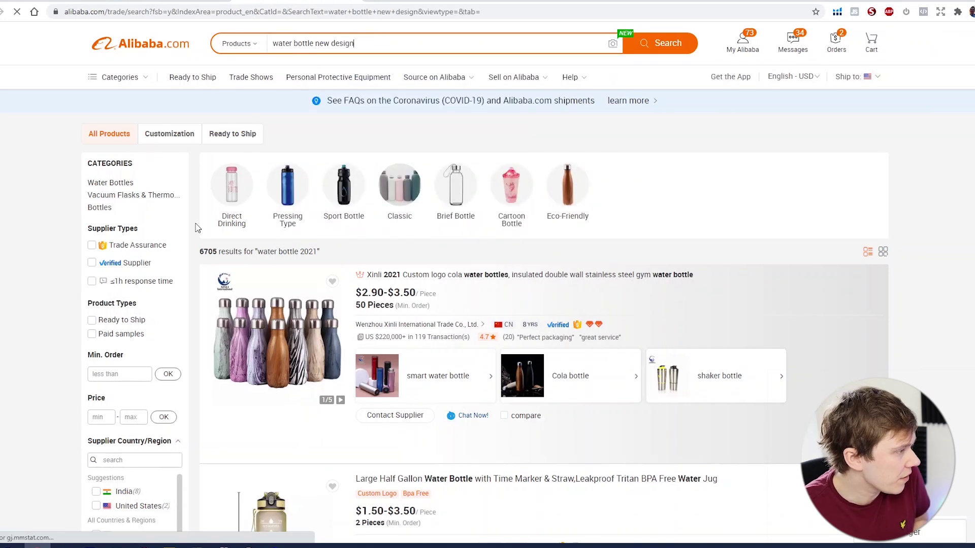
# - Review the new-design water bottle listings on Alibaba, comparing their shapes, materials and prices
pyautogui.scroll(-1, 177, 283)
pyautogui.scroll(-5, 178, 283)
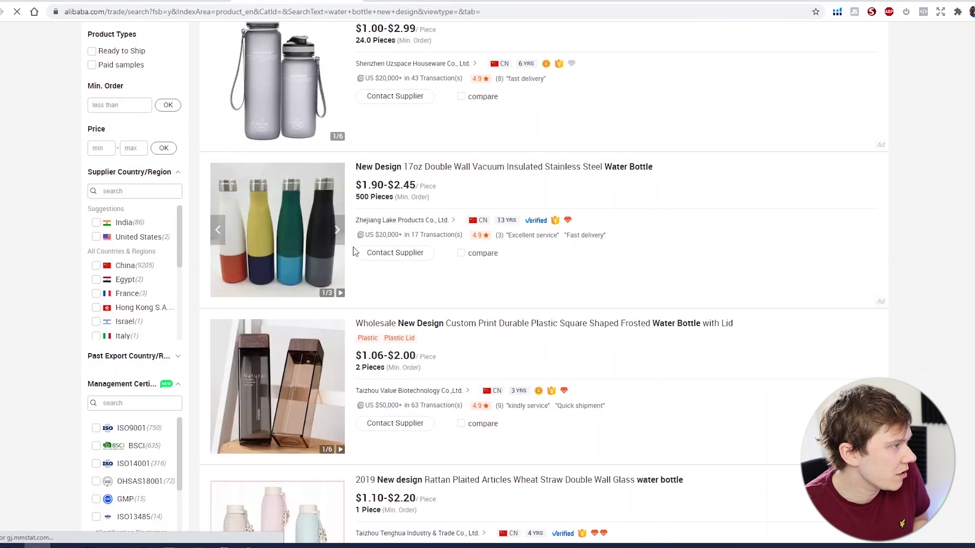
pyautogui.moveTo(273, 232)
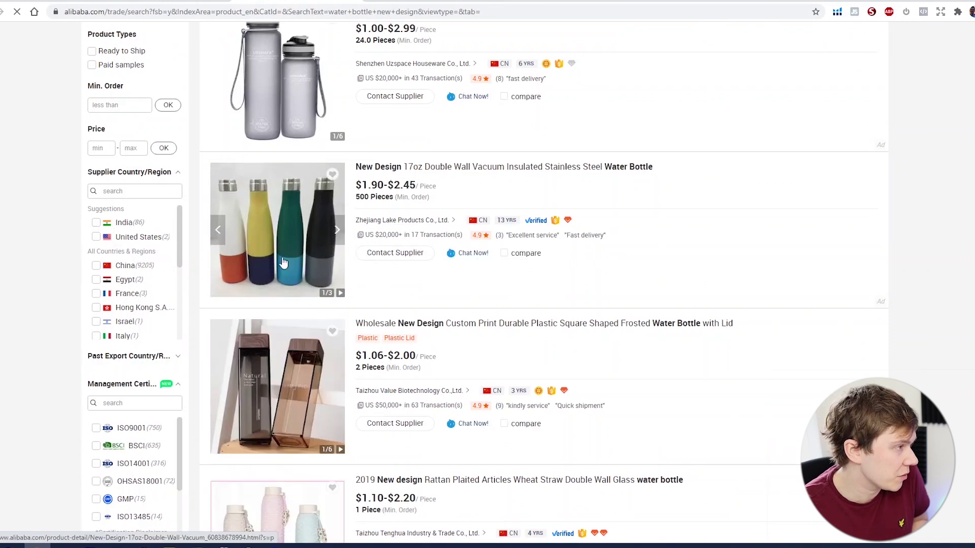
pyautogui.scroll(-3, 417, 428)
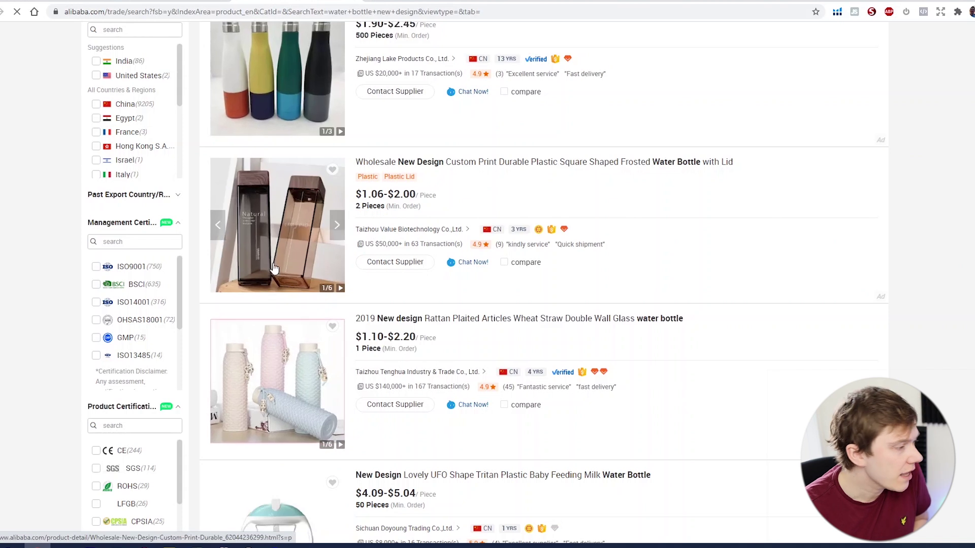
pyautogui.scroll(-4, 459, 236)
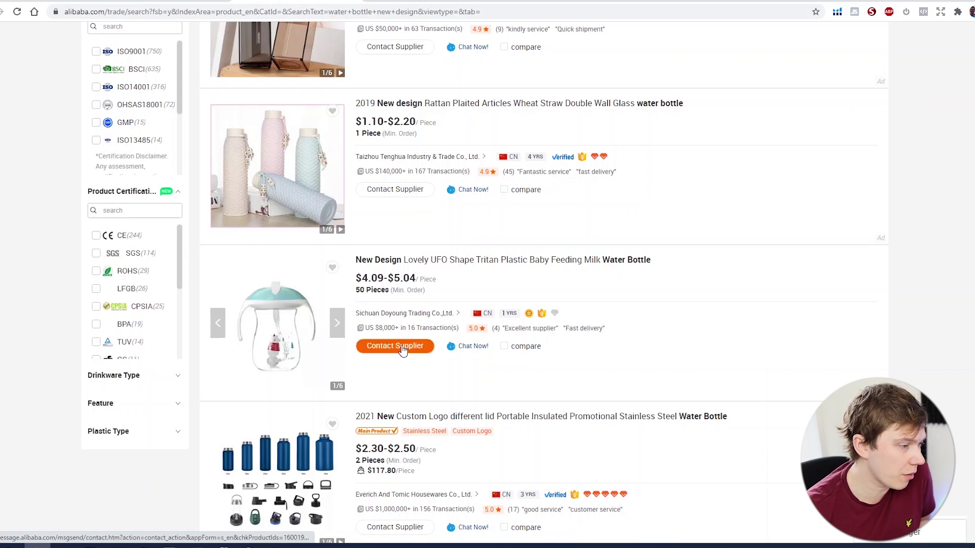
pyautogui.scroll(-1, 402, 348)
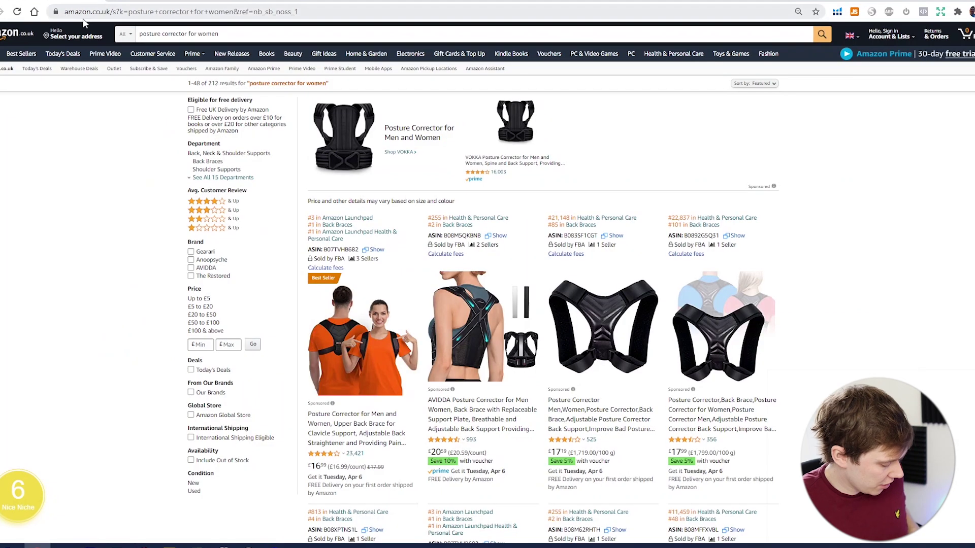
# - Switch to Amazon, load the amazon.co.uk homepage and search it for "water bottle"
pyautogui.click(83, 20)
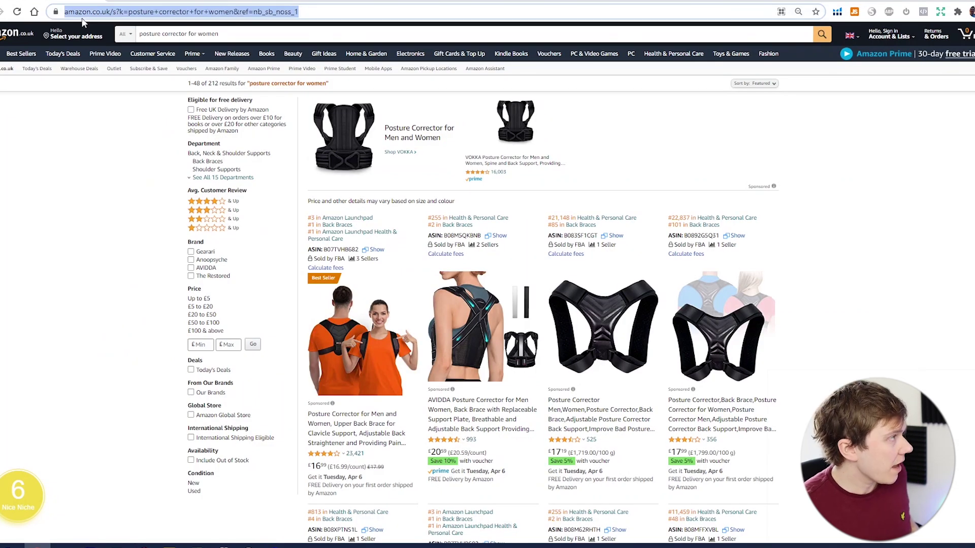
pyautogui.write('amazon.co.uk')
pyautogui.press('Return')
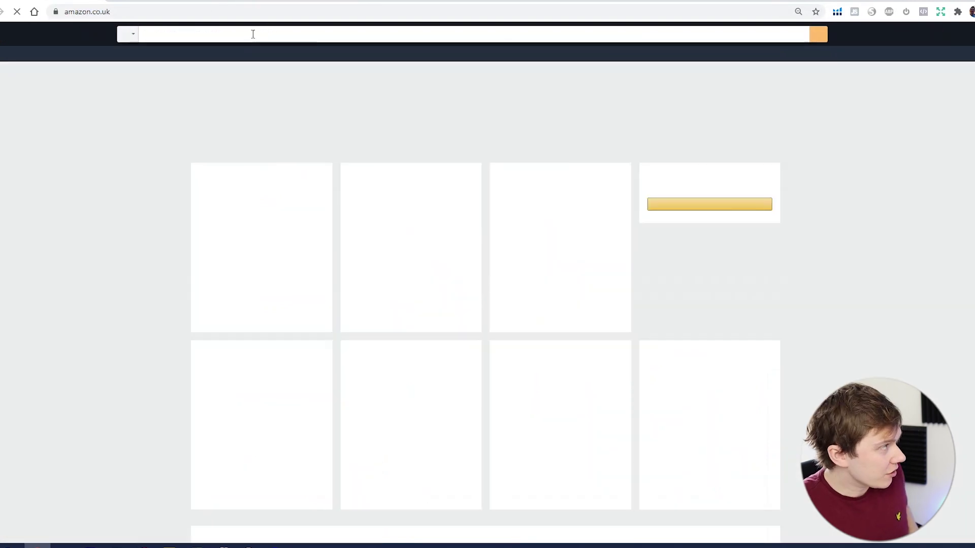
pyautogui.click(252, 34)
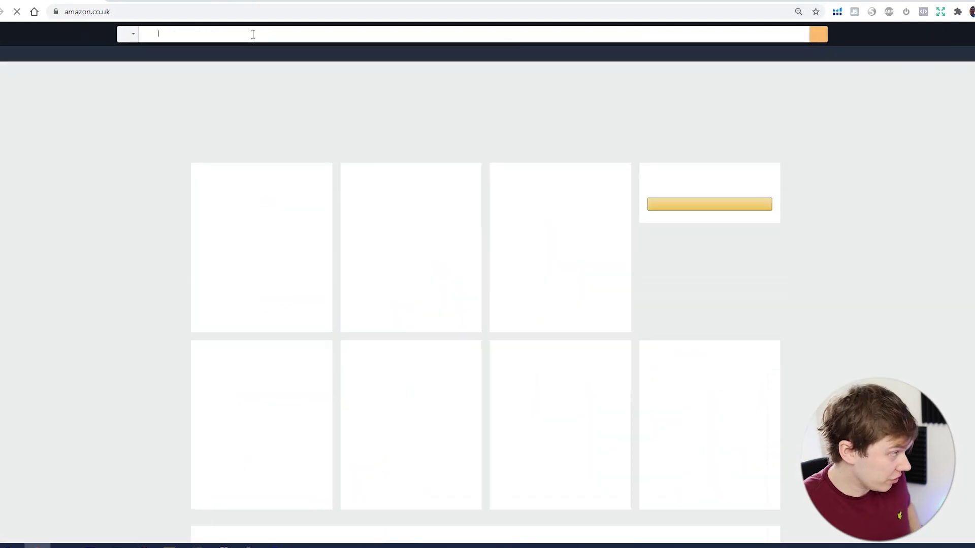
pyautogui.write('water bottle')
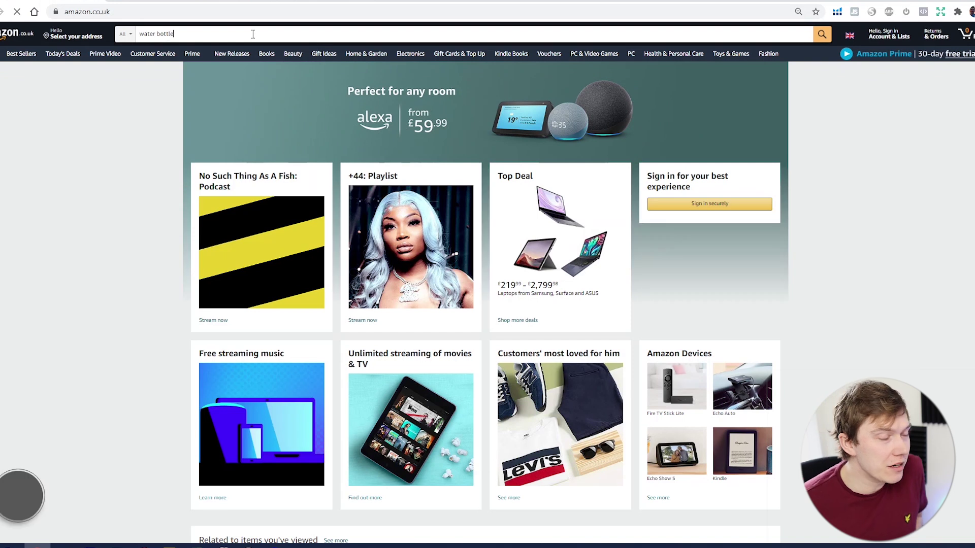
pyautogui.press('Return')
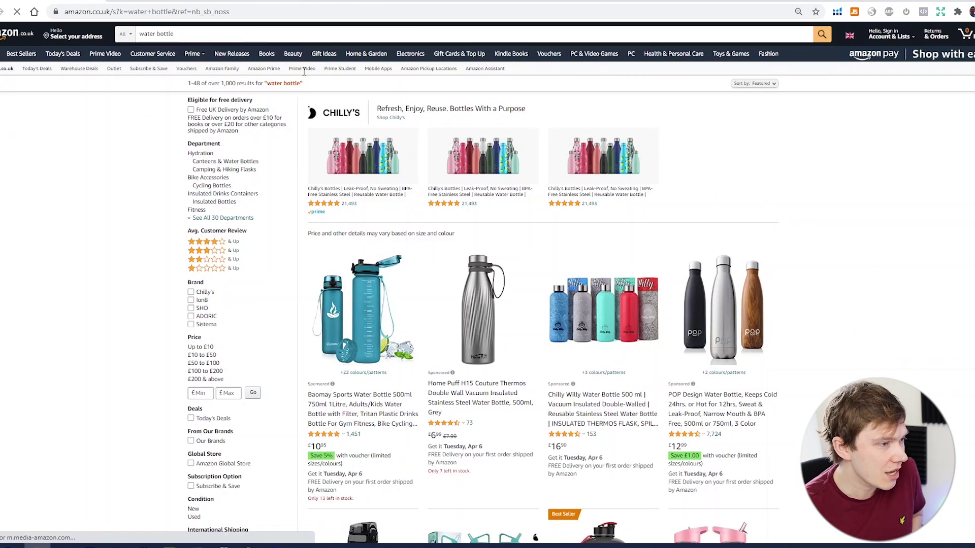
# - Examine the Amazon UK water bottle results, comparing product styles, prices and review counts with the Alibaba designs
pyautogui.scroll(-3, 300, 101)
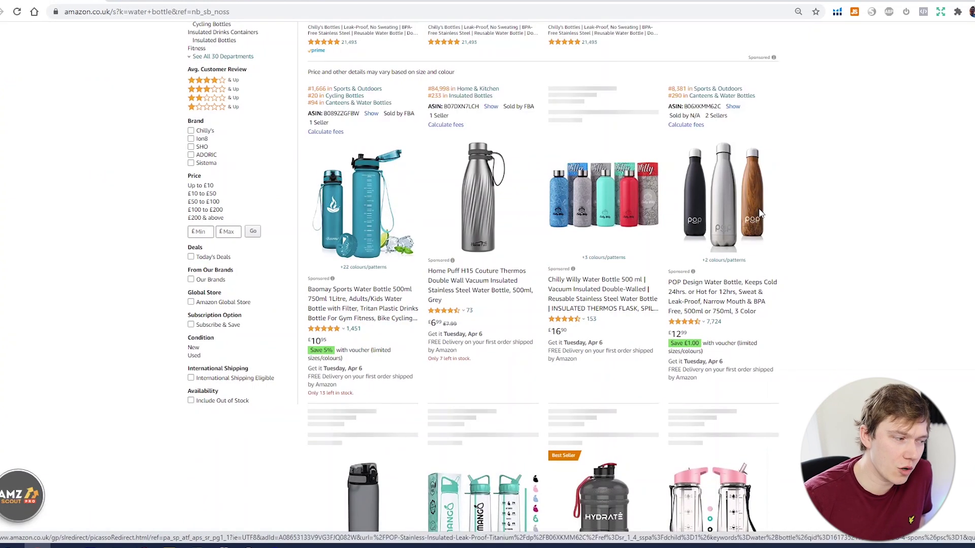
pyautogui.scroll(-2, 767, 223)
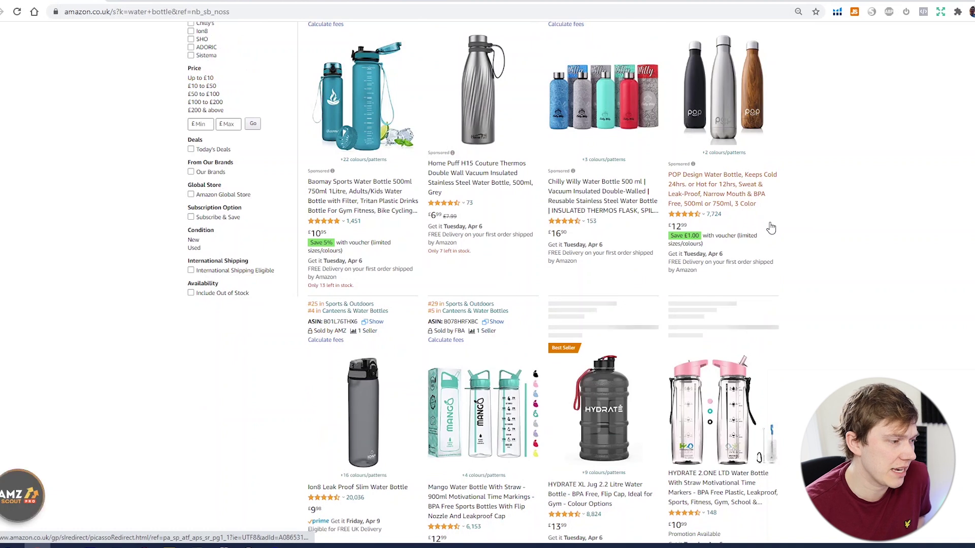
pyautogui.scroll(-5, 770, 228)
pyautogui.scroll(-4, 771, 223)
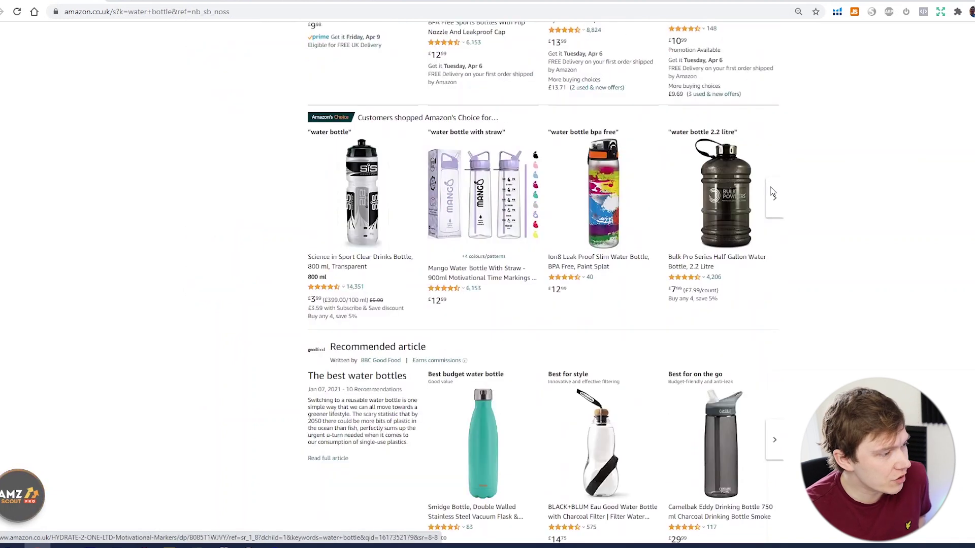
pyautogui.scroll(-8, 769, 191)
pyautogui.scroll(-7, 747, 192)
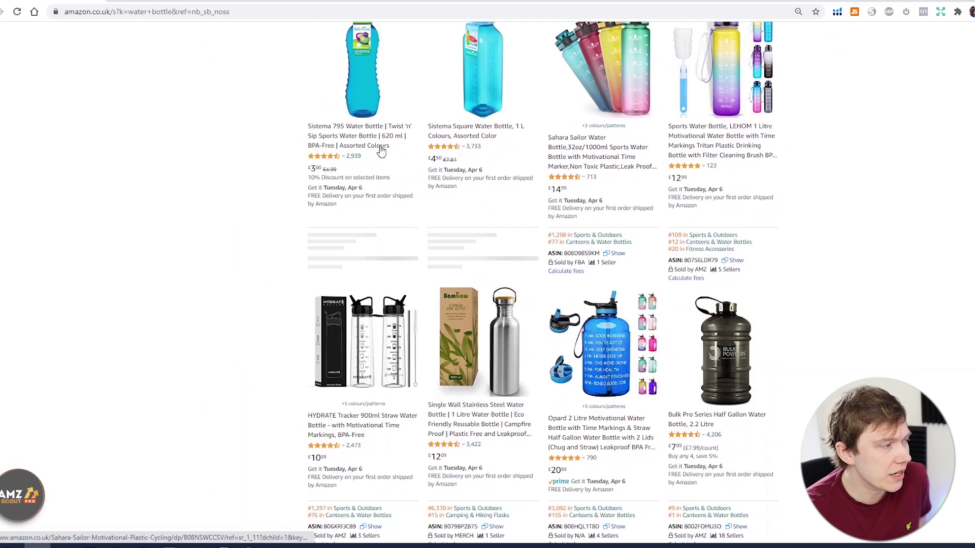
pyautogui.scroll(-4, 312, 330)
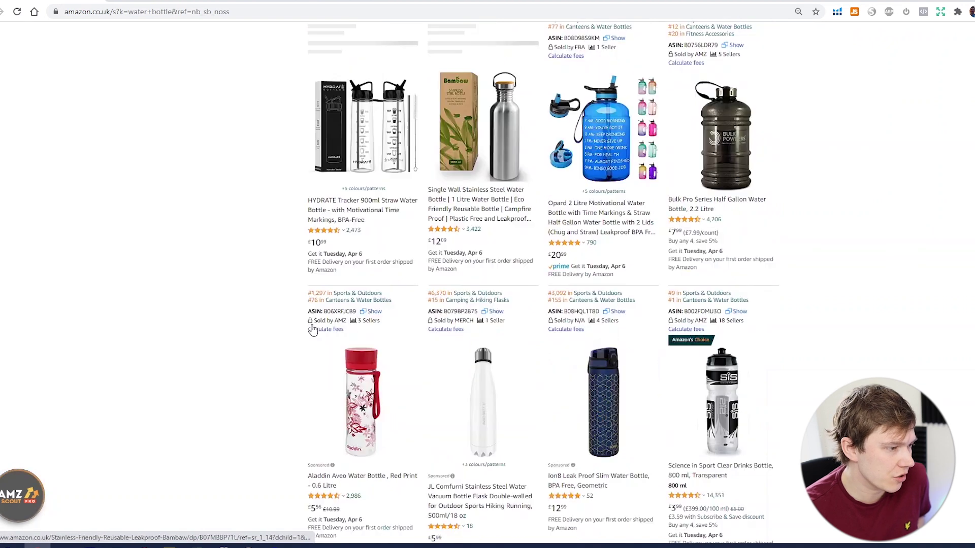
pyautogui.scroll(15, 849, 227)
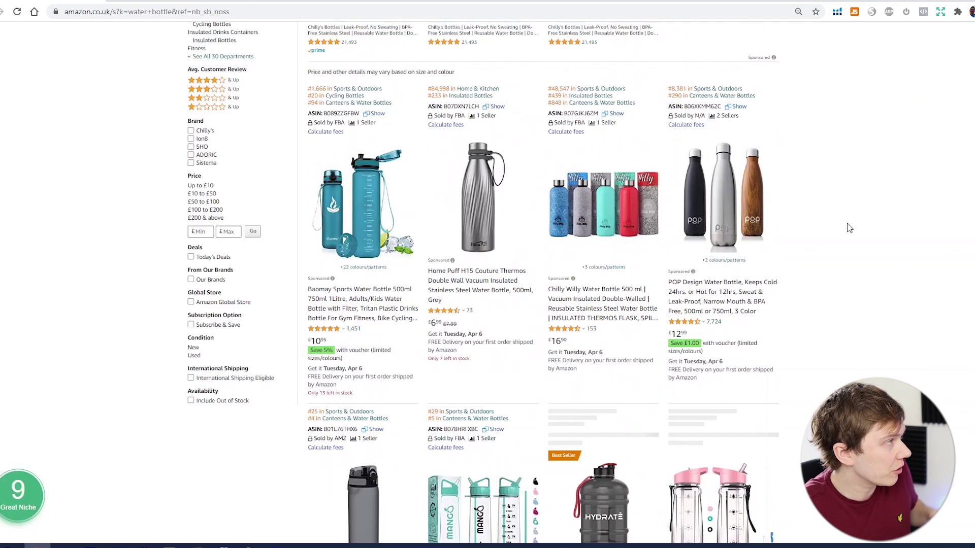
# - Refine the Amazon UK search to "water bottle smart"
pyautogui.scroll(3, 848, 228)
pyautogui.click(250, 34)
pyautogui.write('smart')
pyautogui.press('Return')
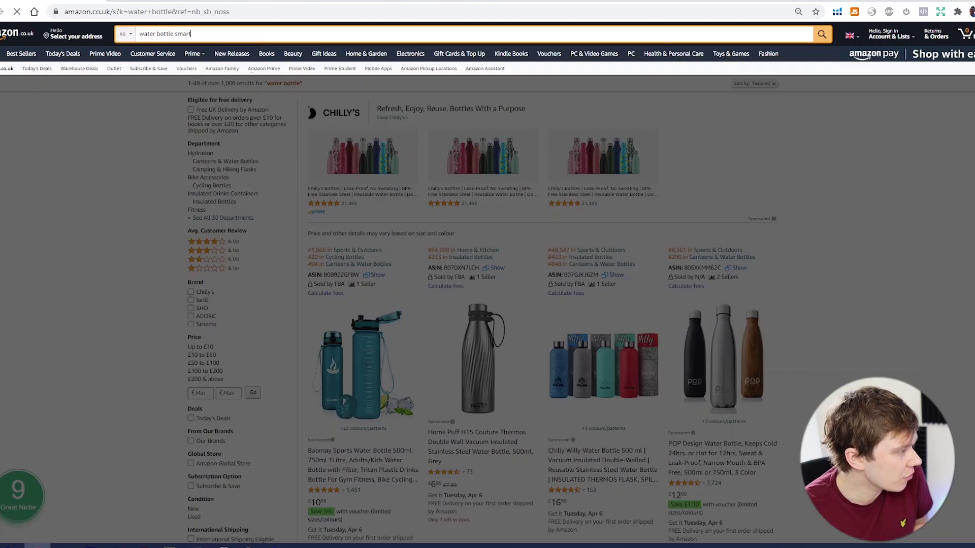
# - Examine the smart water bottle results for temperature-display and hydration-tracking models, comparing their prices, reviews and sales ranks
pyautogui.scroll(-1, 179, 236)
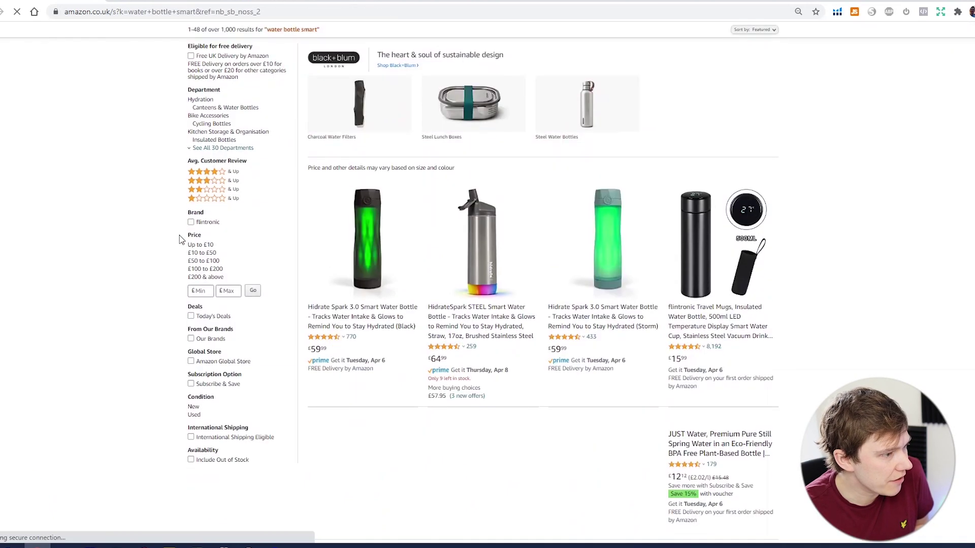
pyautogui.scroll(-1, 179, 238)
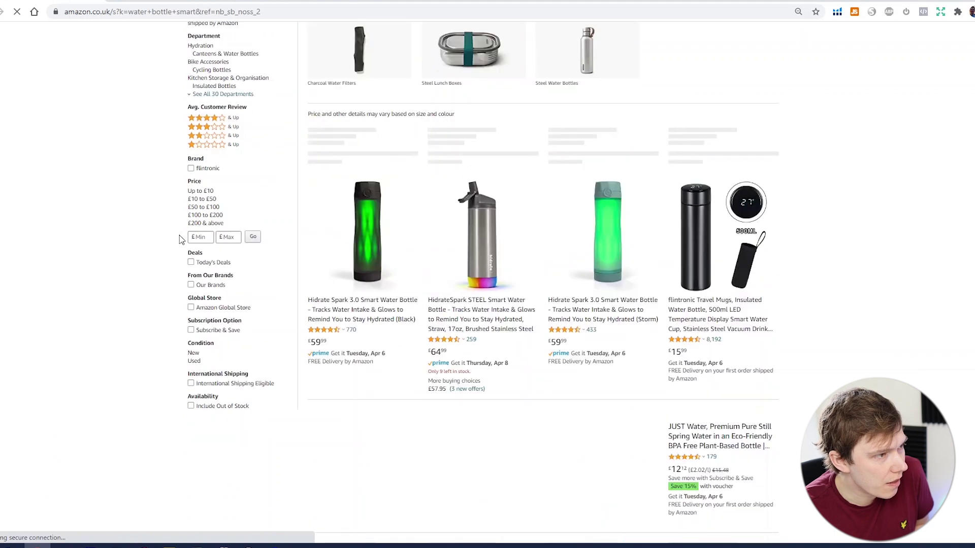
pyautogui.scroll(-1, 705, 182)
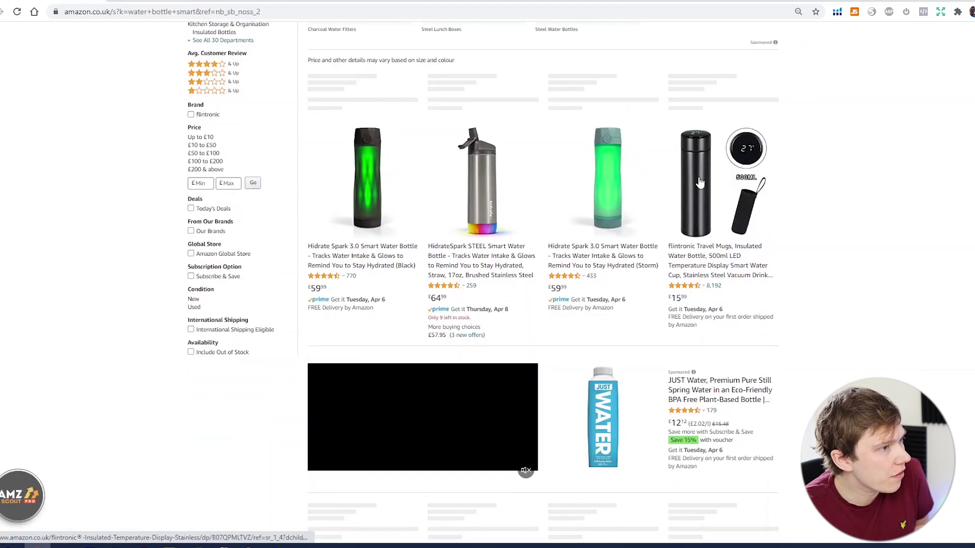
pyautogui.scroll(-2, 789, 195)
pyautogui.scroll(2, 789, 190)
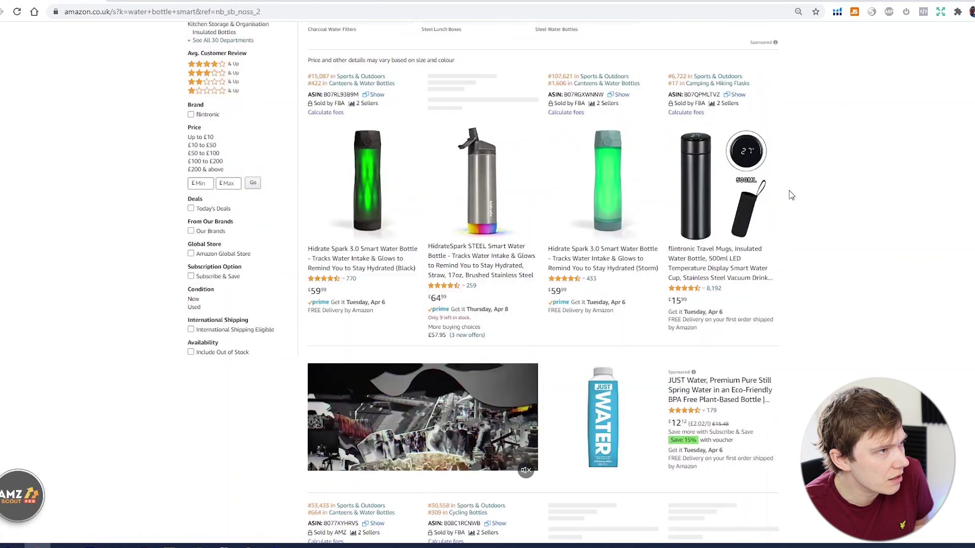
pyautogui.scroll(-6, 790, 191)
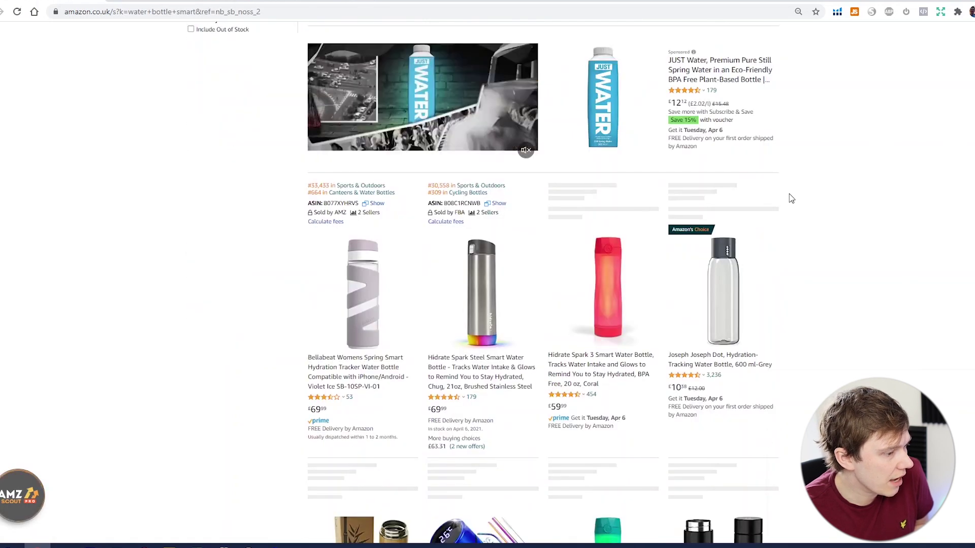
pyautogui.scroll(-2, 791, 198)
pyautogui.scroll(-4, 791, 198)
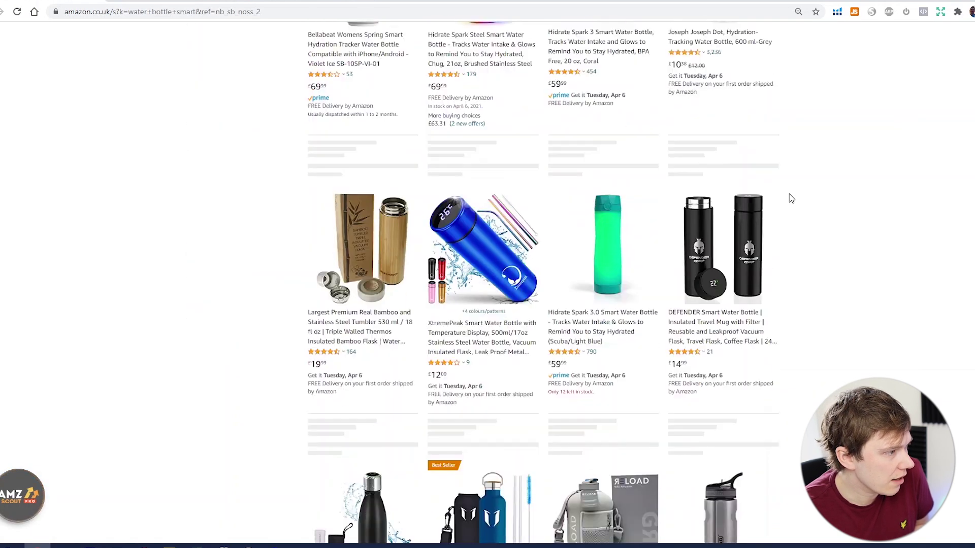
pyautogui.scroll(-1, 790, 198)
pyautogui.scroll(13, 789, 196)
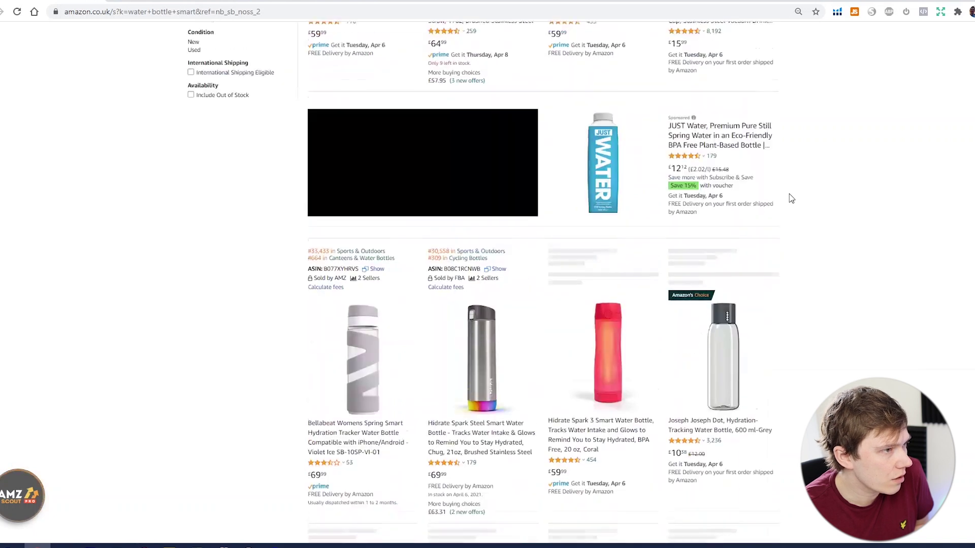
pyautogui.scroll(-6, 772, 183)
pyautogui.scroll(-3, 755, 169)
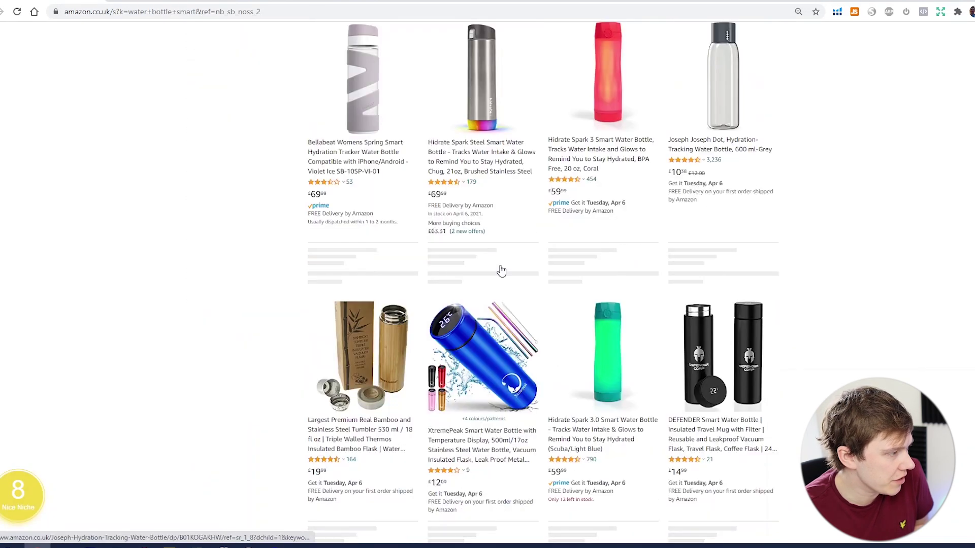
pyautogui.scroll(-4, 454, 365)
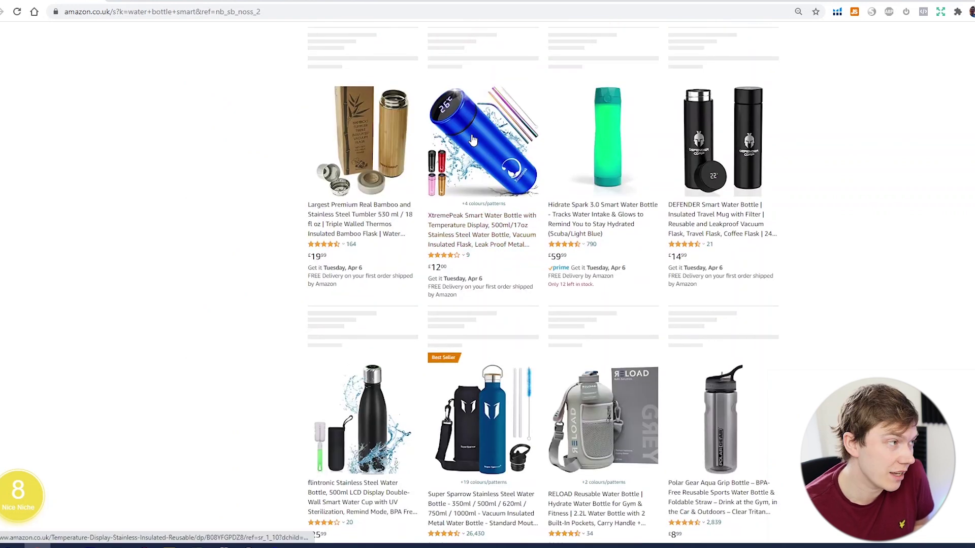
pyautogui.scroll(8, 482, 188)
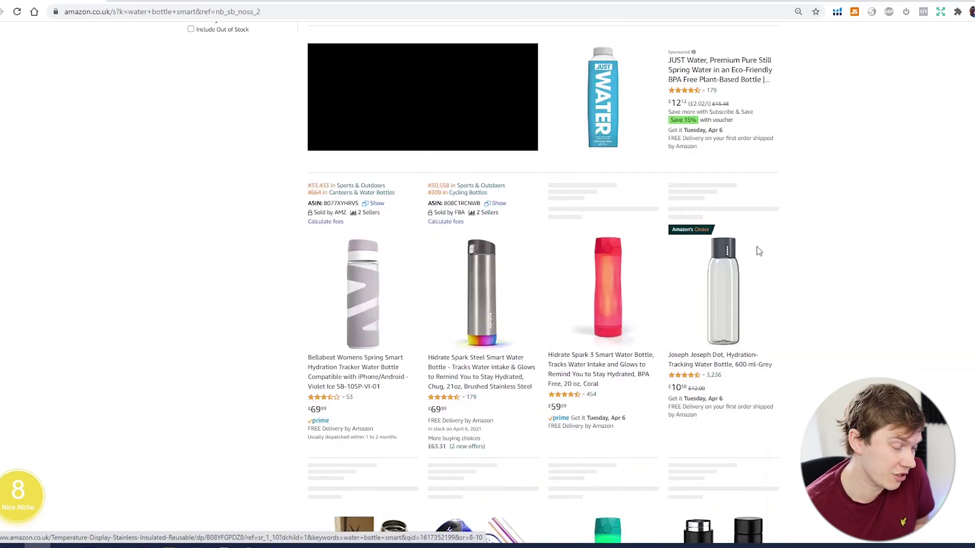
# - Run the Helium 10 Xray product research on the "water bottle smart" search results
pyautogui.scroll(2, 758, 254)
pyautogui.scroll(7, 788, 239)
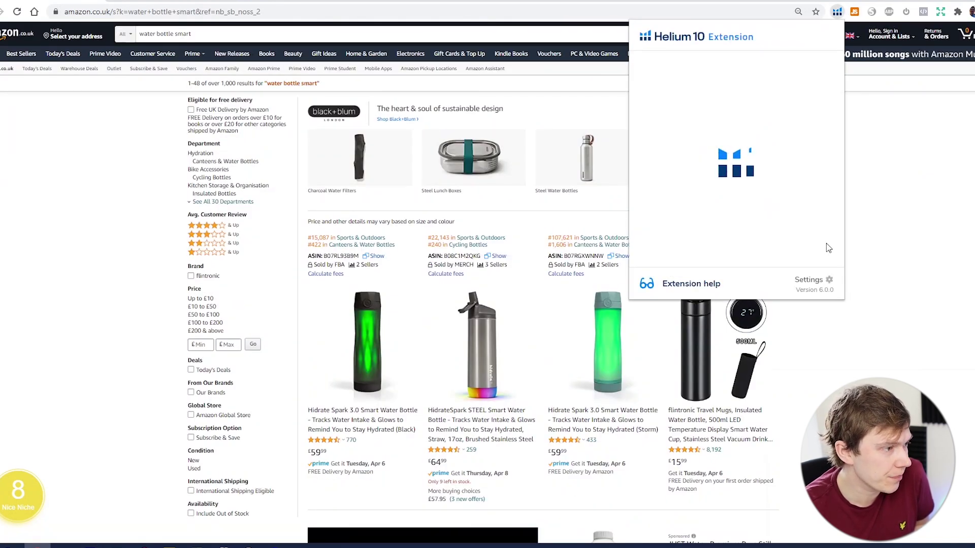
pyautogui.click(744, 102)
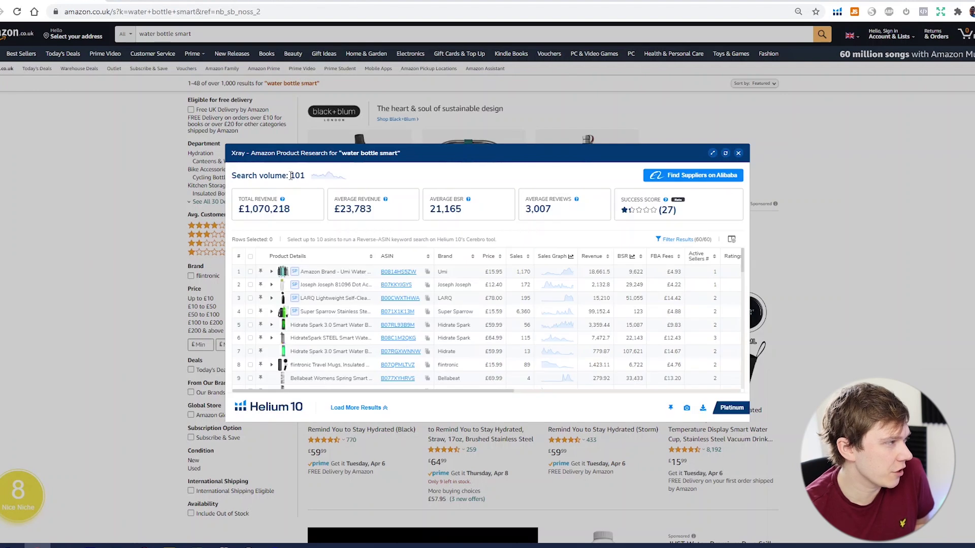
# - Close the Xray results and search Amazon UK for "smart water bottle" instead
pyautogui.click(739, 153)
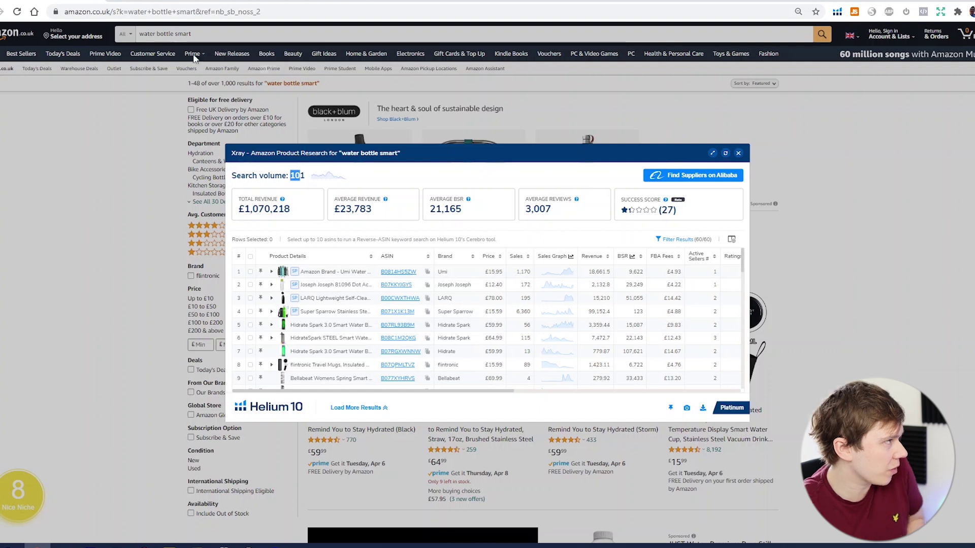
pyautogui.click(200, 35)
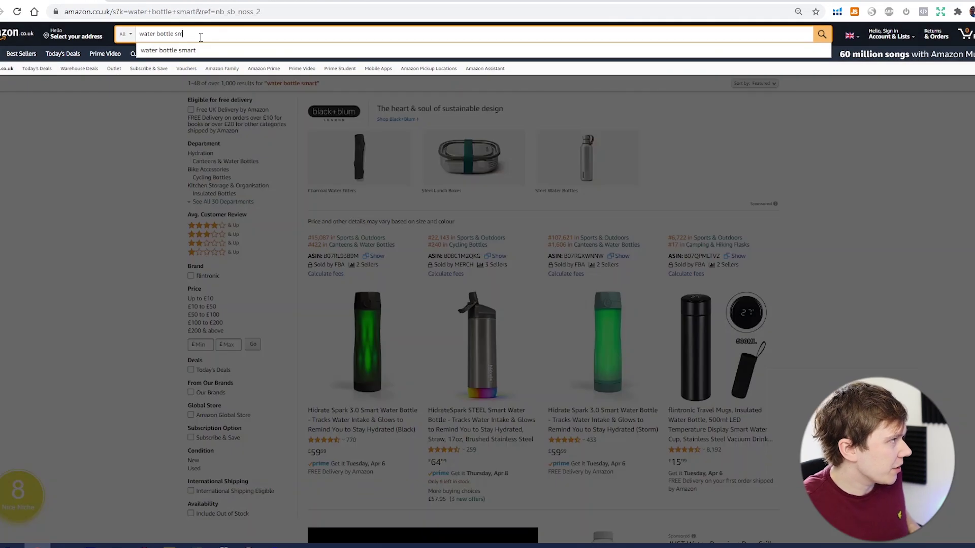
pyautogui.press('Home')
pyautogui.write('smart')
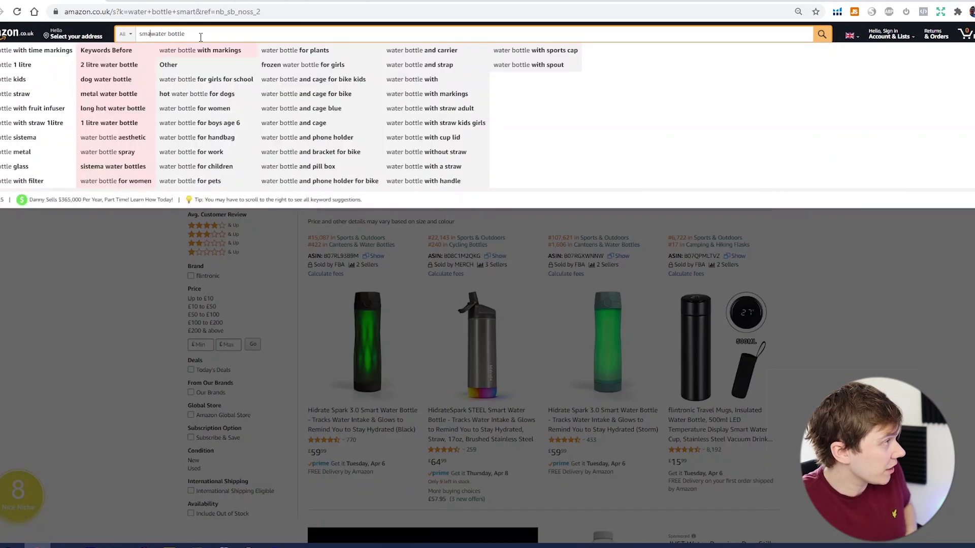
pyautogui.press('Return')
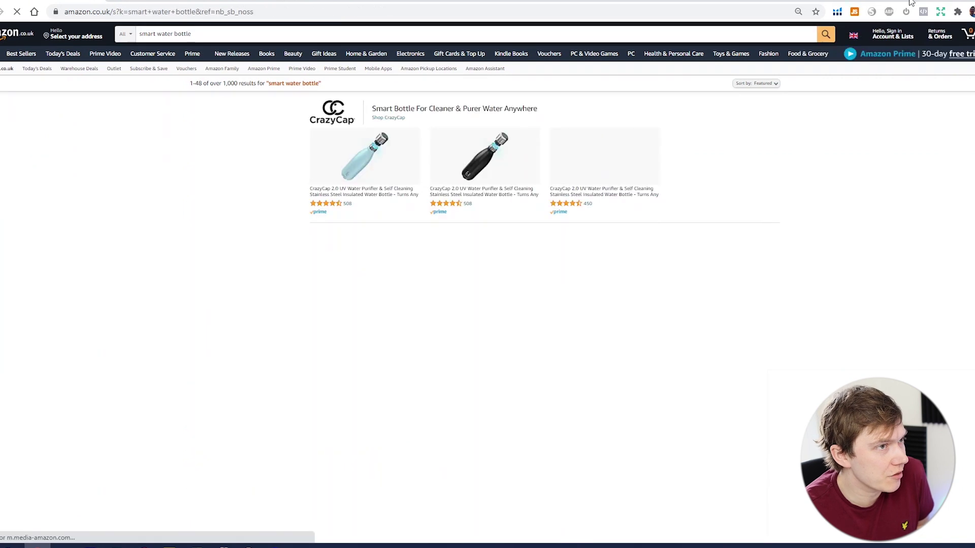
# - Run the Helium 10 Xray product research on the "smart water bottle" results, check the search volume, and close it
pyautogui.click(836, 12)
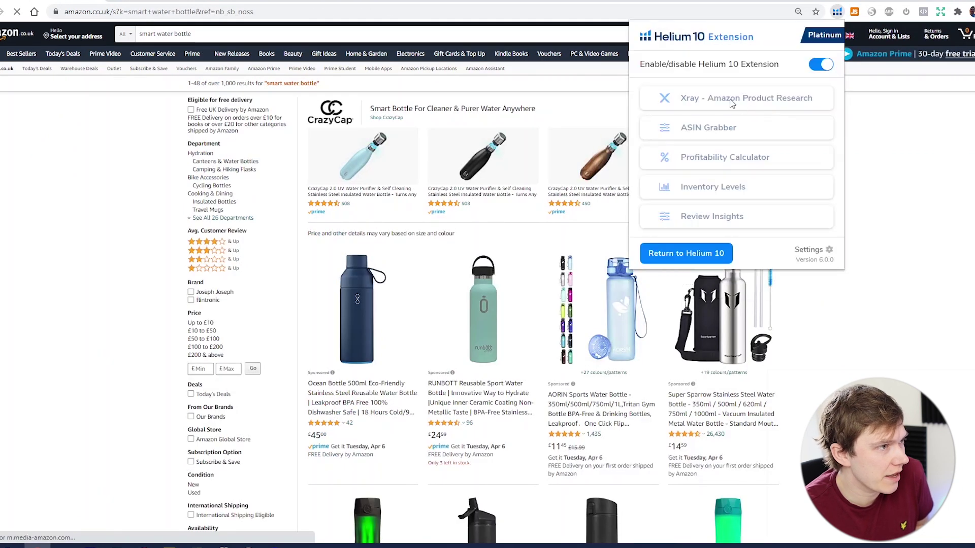
pyautogui.click(733, 101)
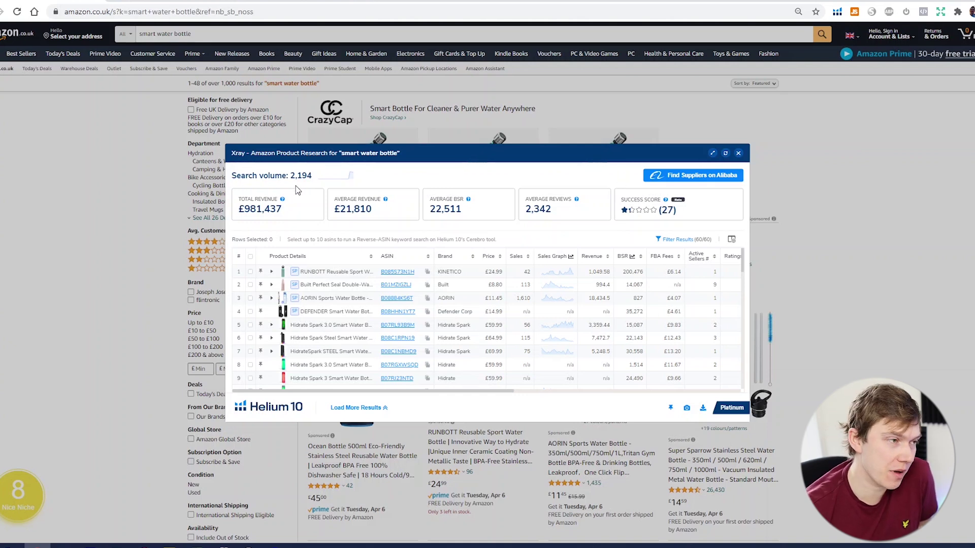
pyautogui.click(738, 154)
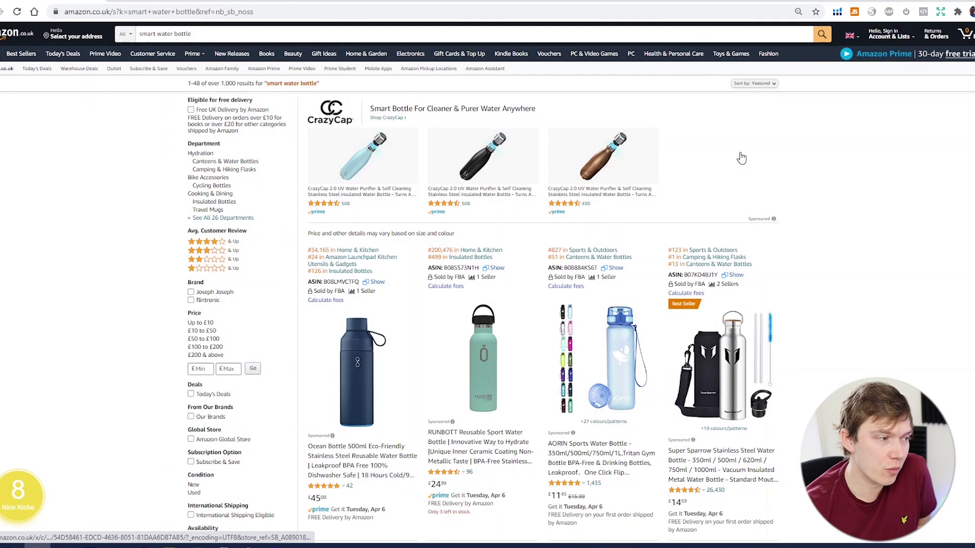
# - Examine the "smart water bottle" listings, comparing the hydration-tracking bottles' designs, prices, review counts and sales ranks
pyautogui.scroll(-5, 841, 229)
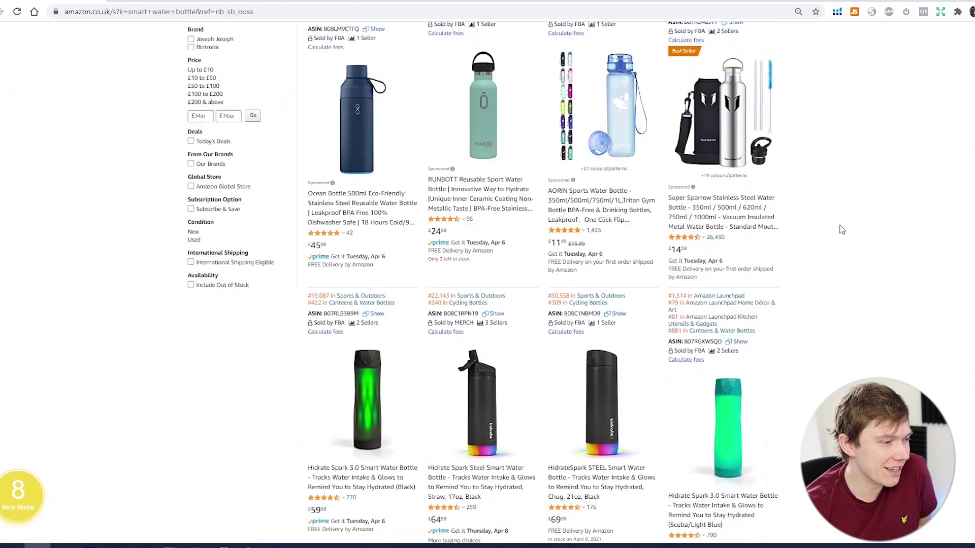
pyautogui.scroll(-4, 840, 229)
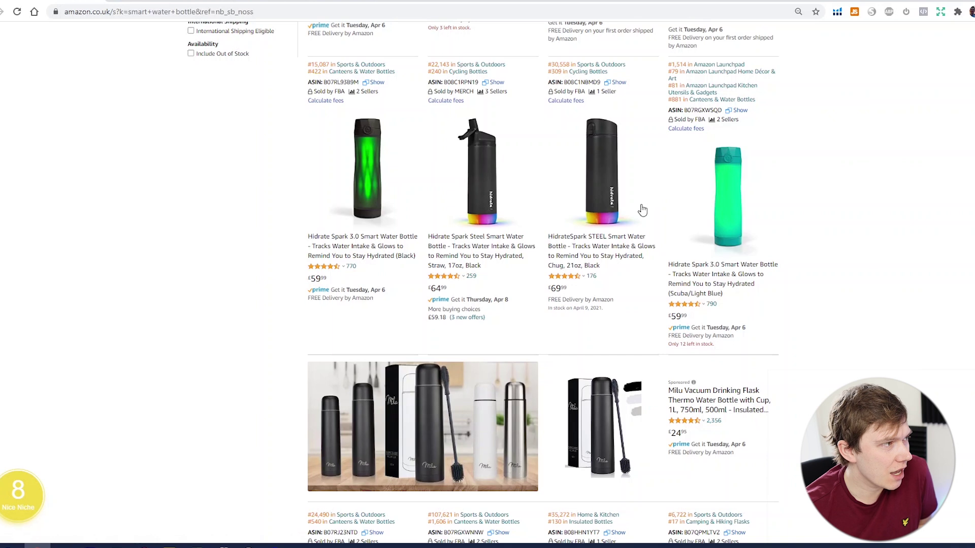
pyautogui.scroll(-2, 791, 200)
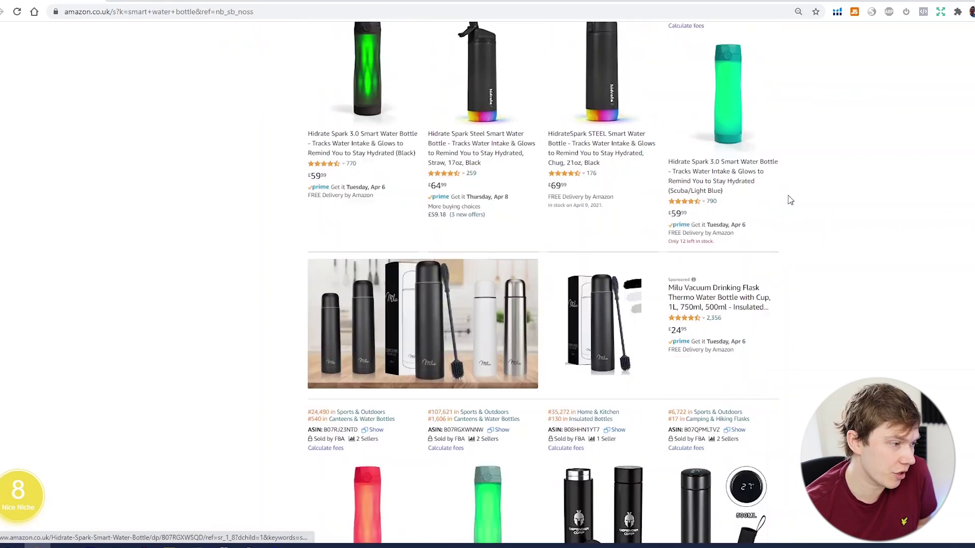
pyautogui.scroll(-3, 787, 198)
pyautogui.scroll(-2, 807, 304)
pyautogui.scroll(7, 841, 287)
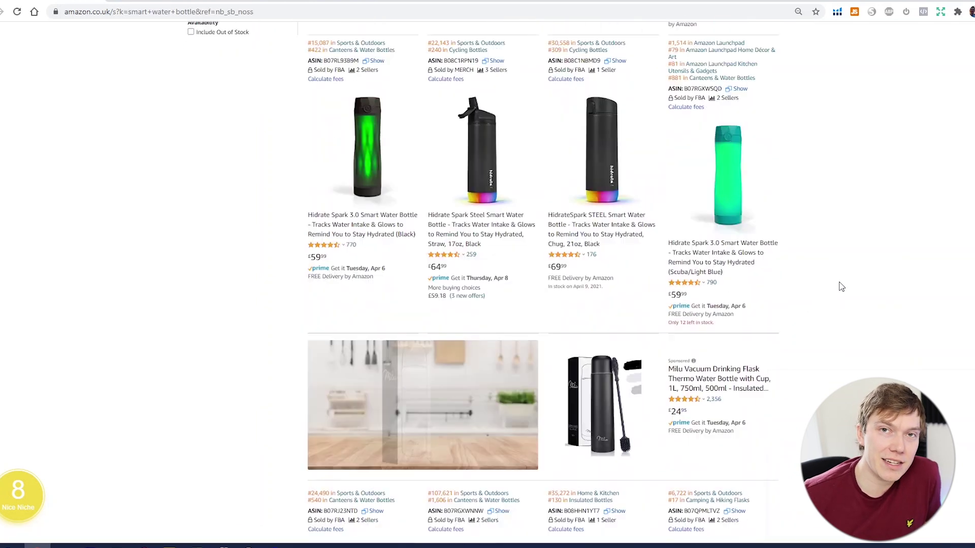